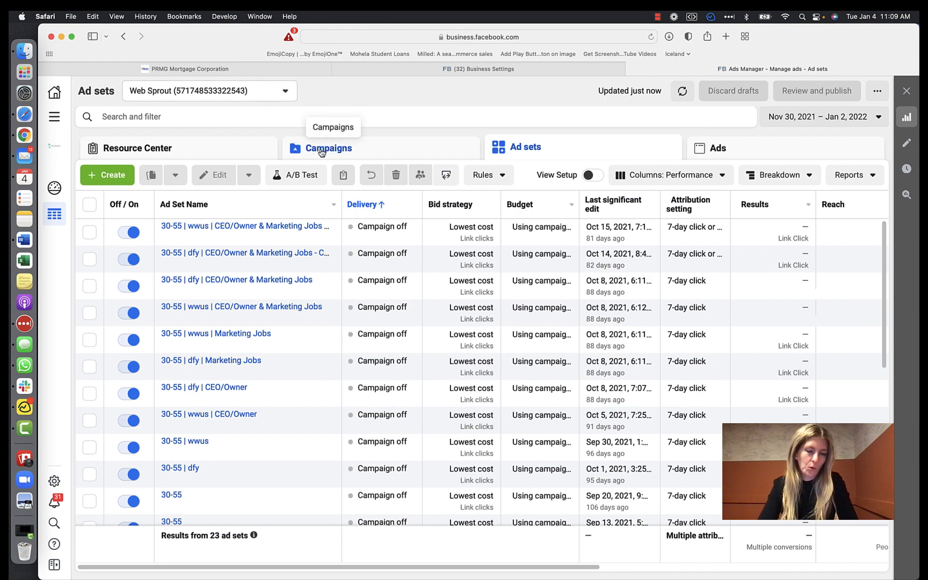
Compare the account's full campaign list with its full ad set list, including budgets and performance columns
left_click(321, 152)
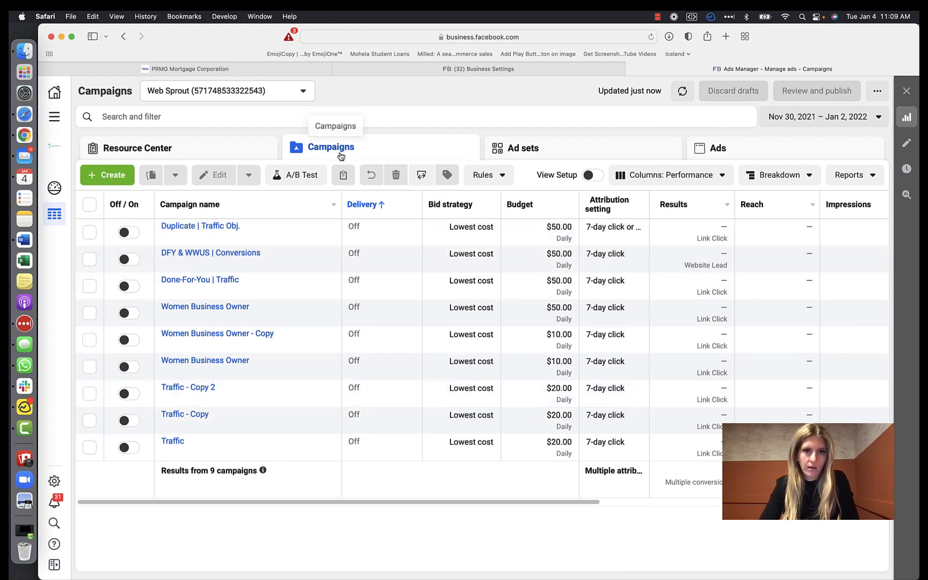
left_click(524, 150)
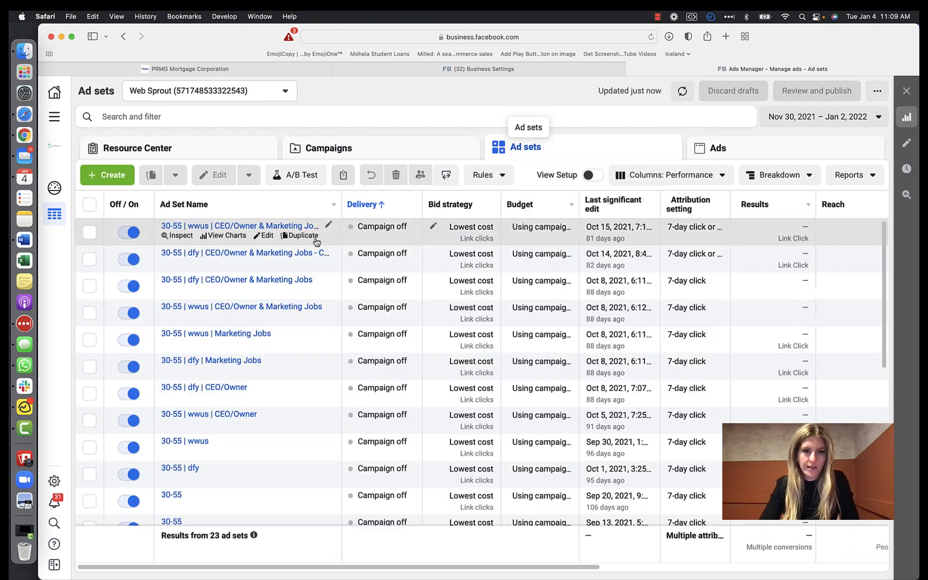
scroll(277, 260, "down", 6)
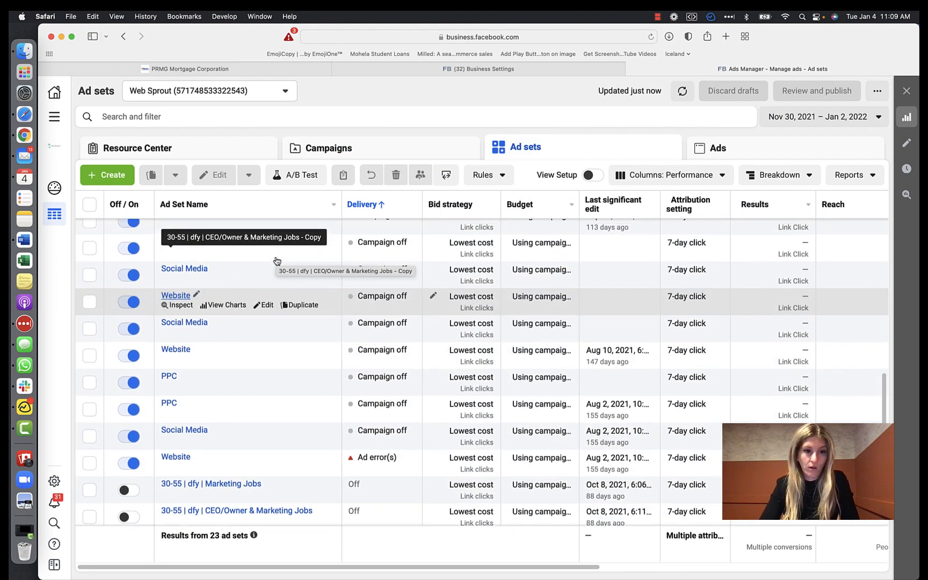
scroll(276, 261, "up", 6)
scroll(276, 261, "right", 2)
scroll(276, 260, "right", 1)
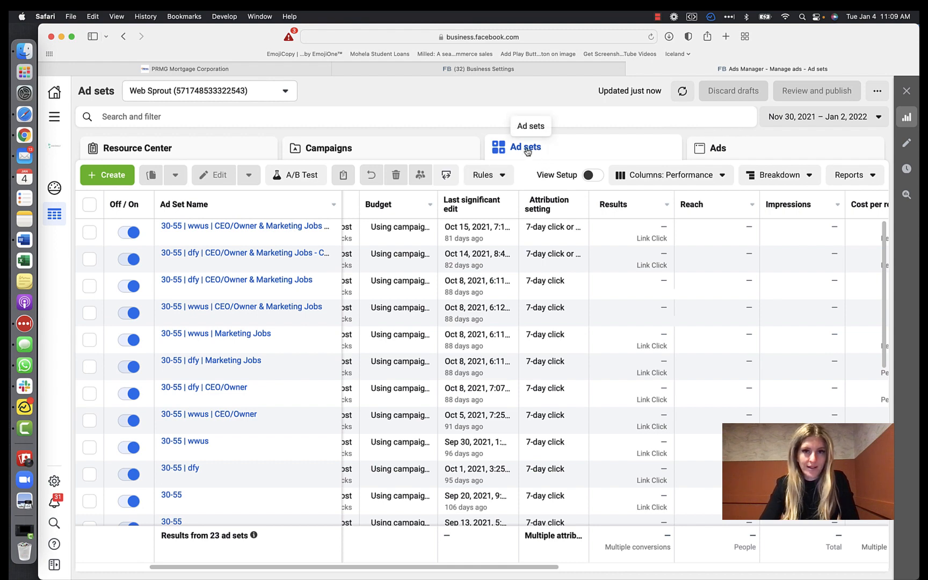
mouse_move(334, 151)
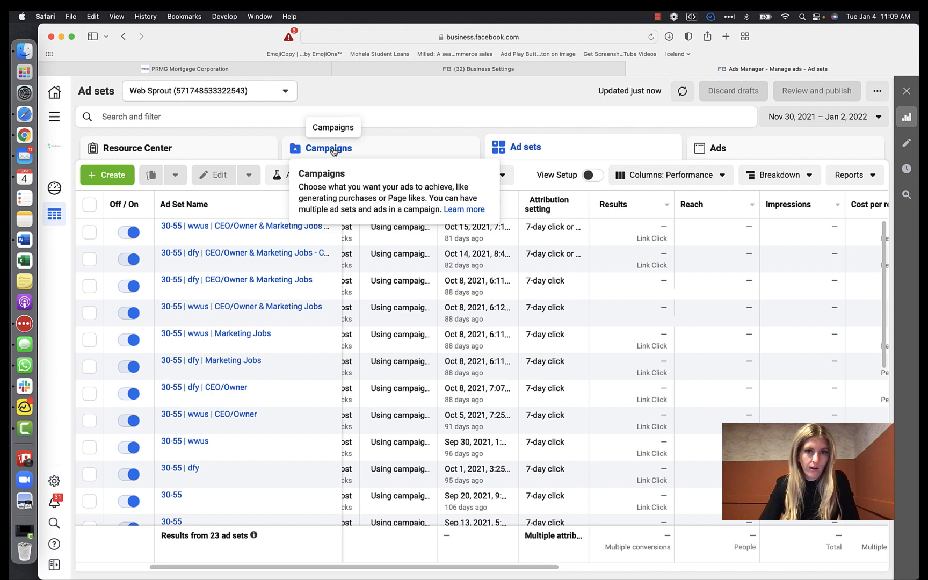
left_click(334, 152)
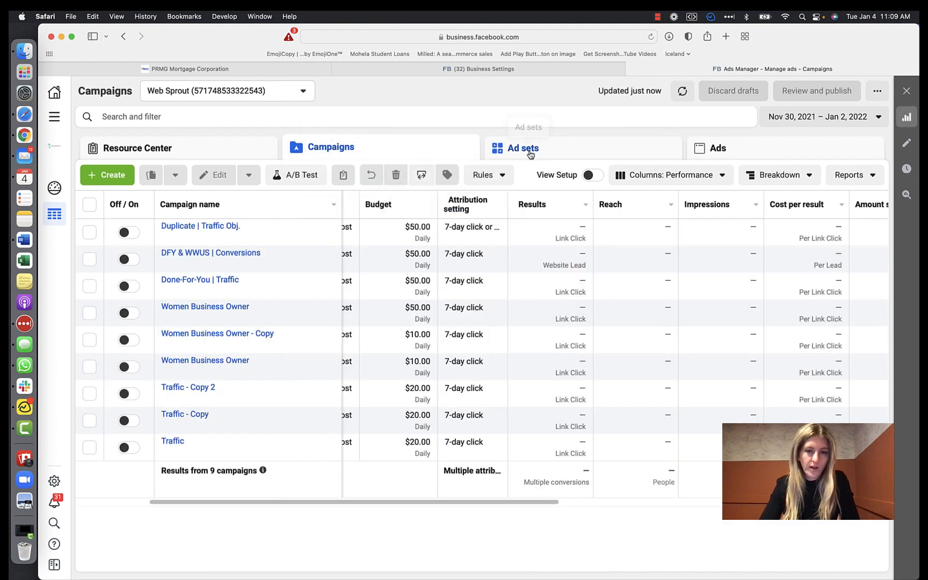
mouse_move(527, 154)
scroll(268, 272, "right", 1)
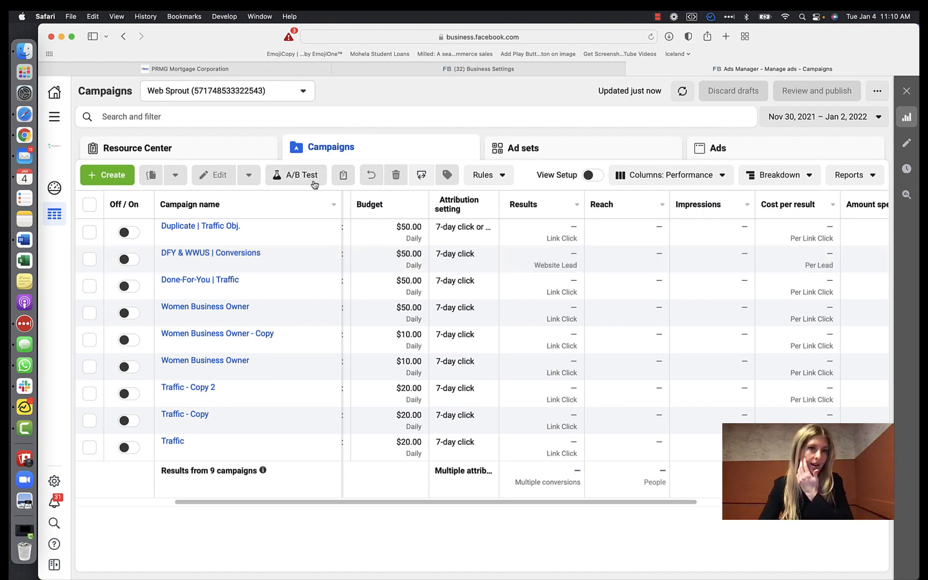
mouse_move(225, 258)
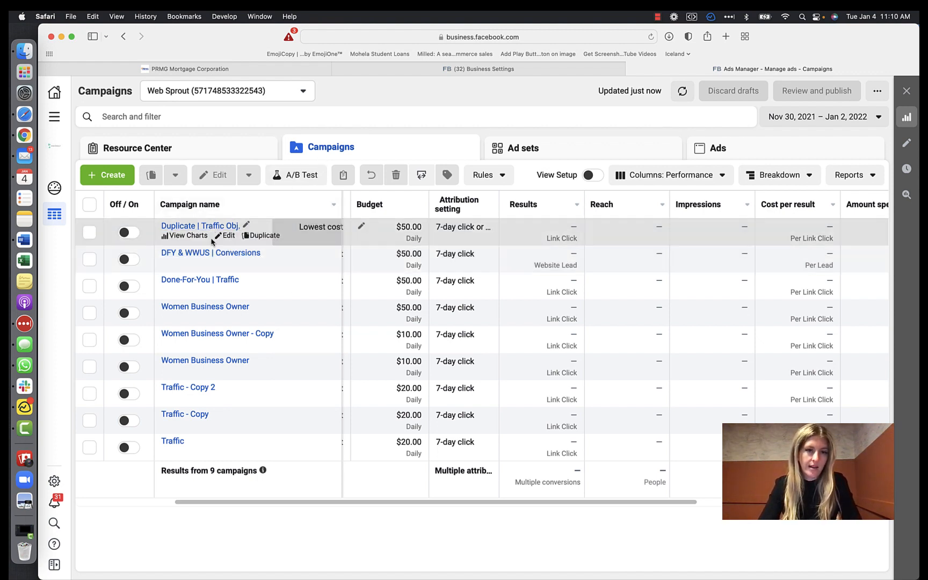
View the ad sets belonging to the first Women Business Owner campaign with the $50 daily budget and compare them with the campaign list
left_click(186, 307)
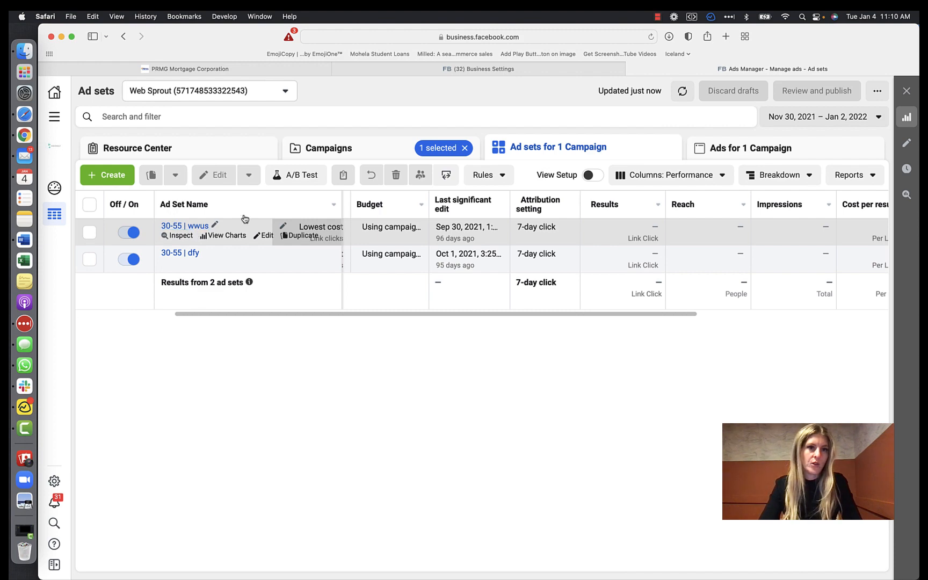
left_click(354, 153)
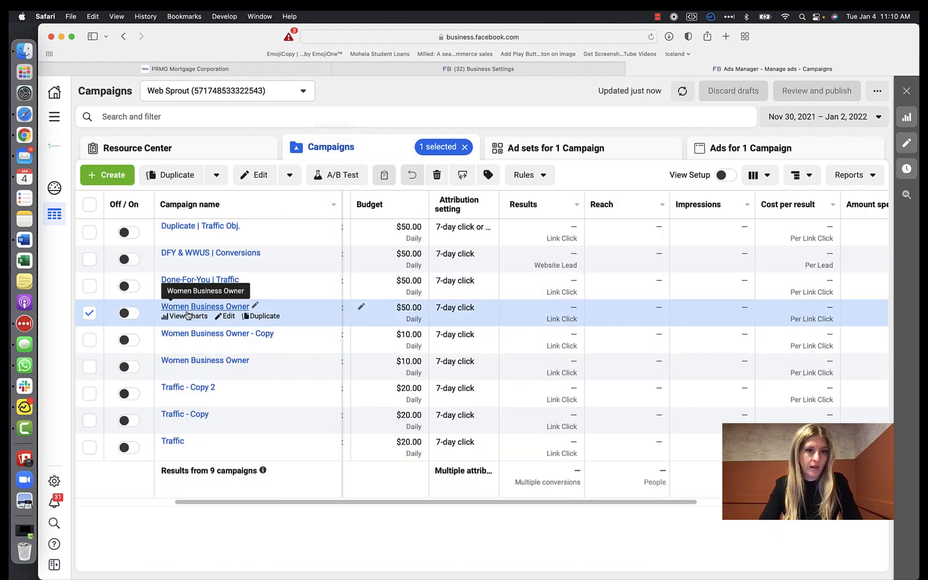
left_click(517, 153)
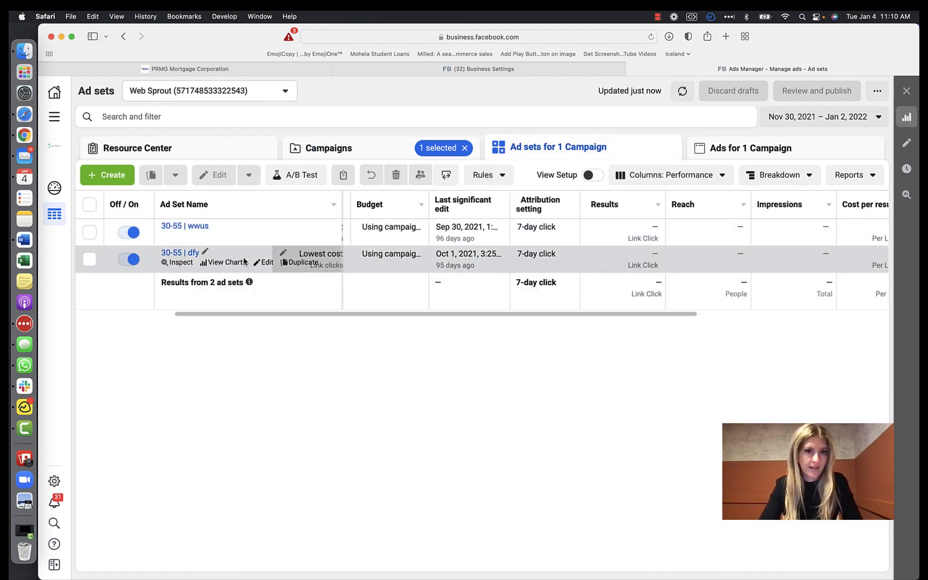
left_click(343, 149)
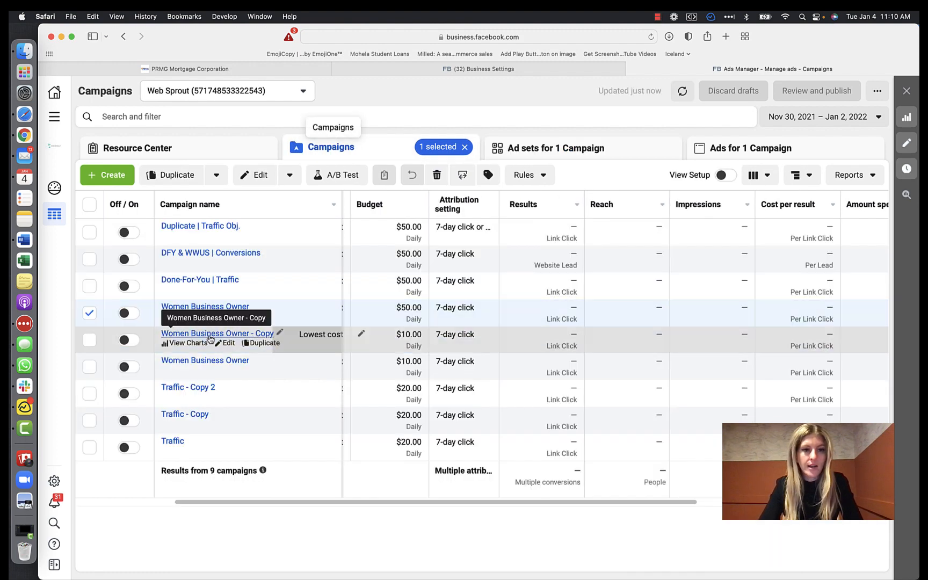
scroll(384, 318, "left", 3)
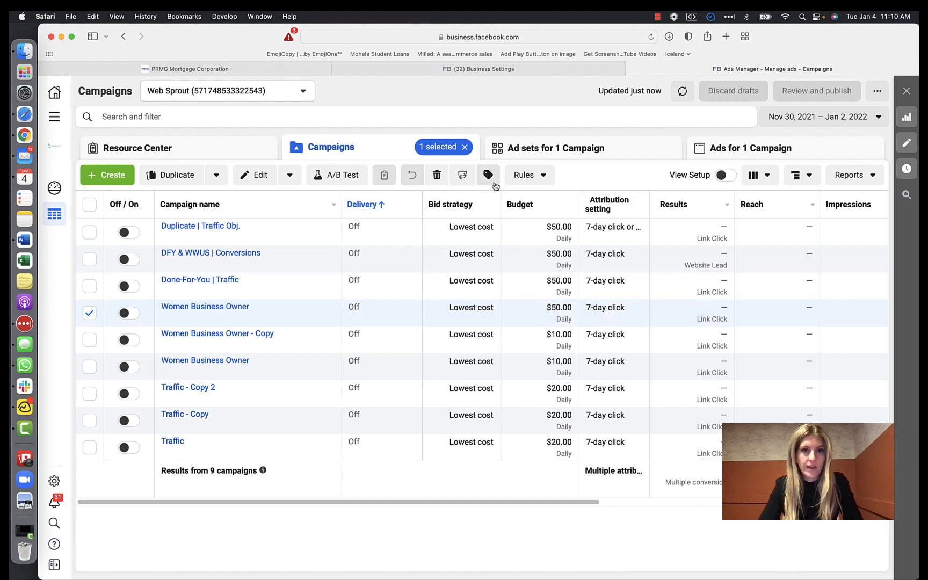
left_click(515, 150)
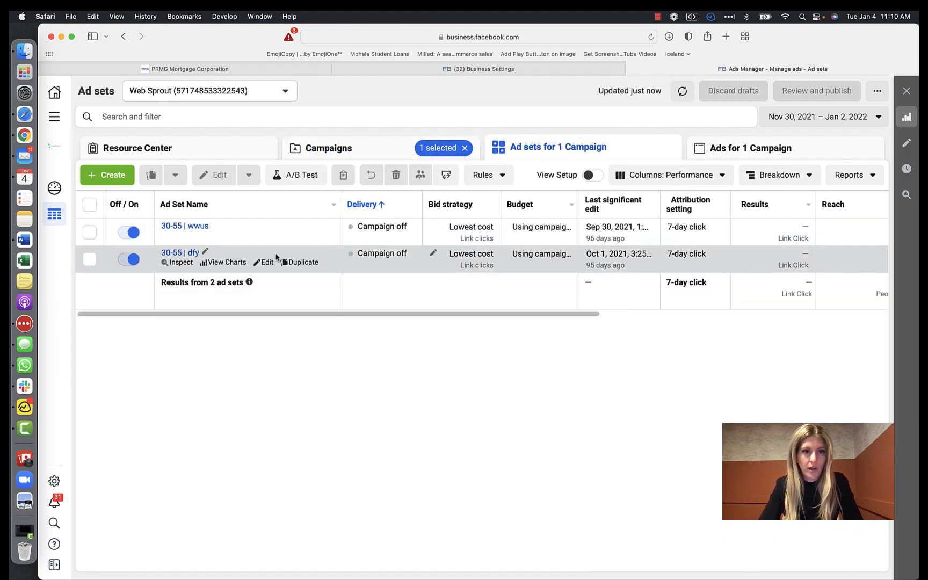
left_click(346, 153)
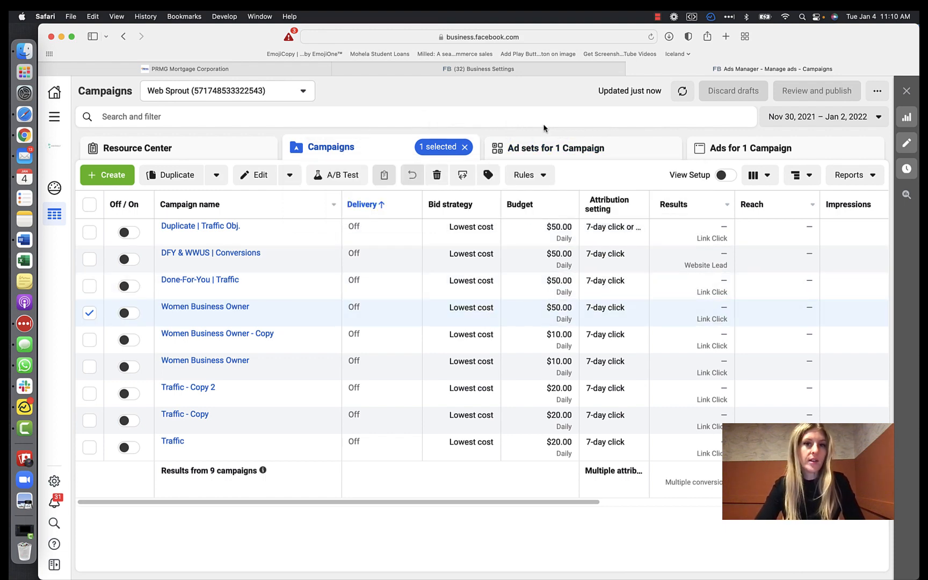
left_click(537, 147)
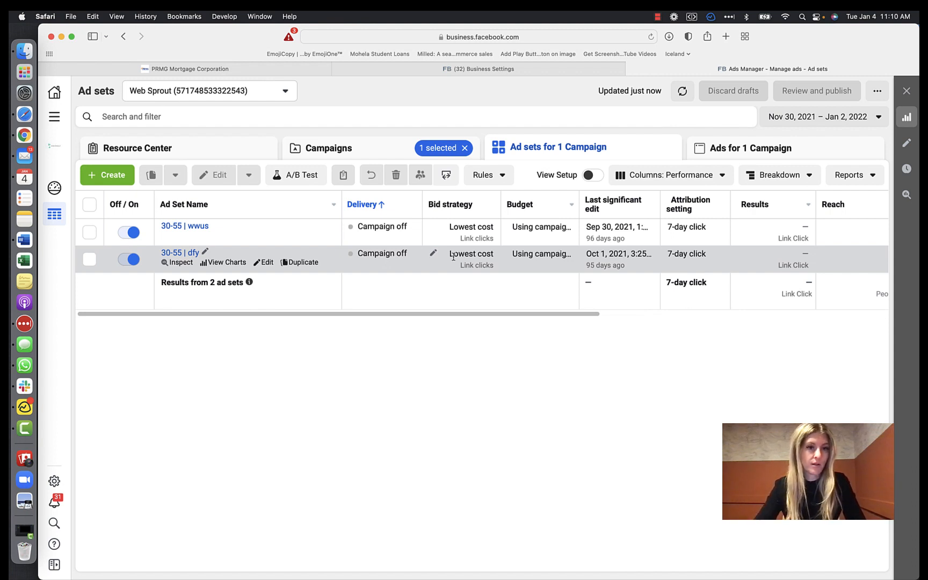
left_click(351, 148)
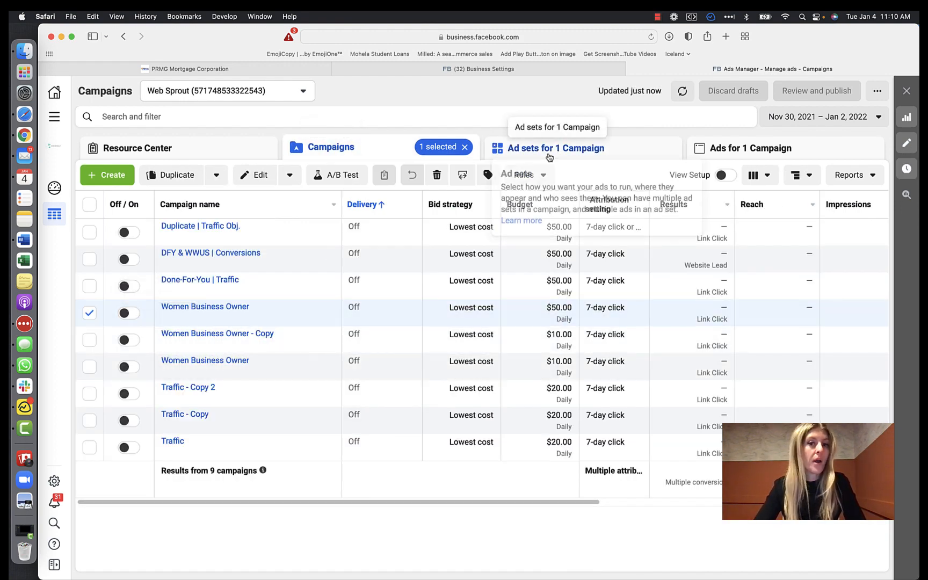
left_click(522, 155)
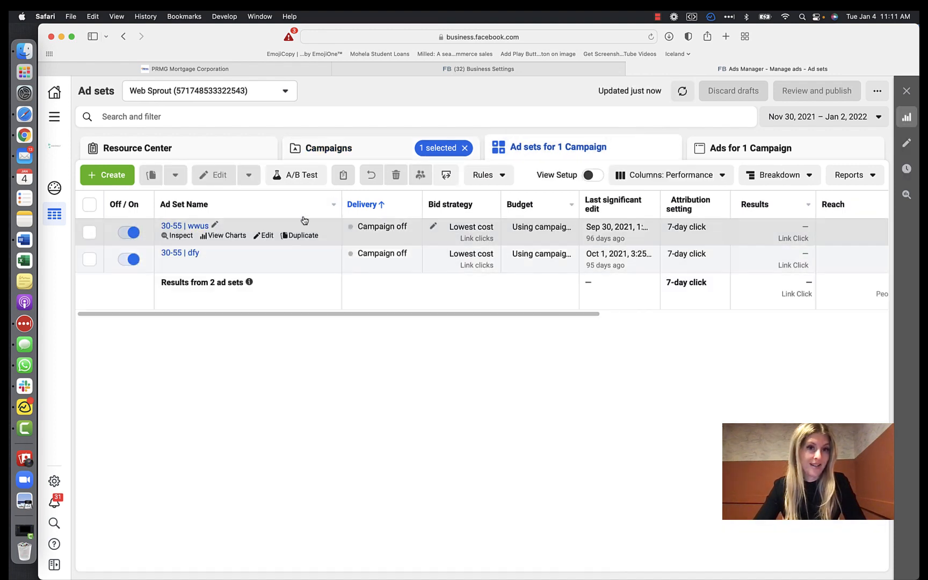
left_click(344, 150)
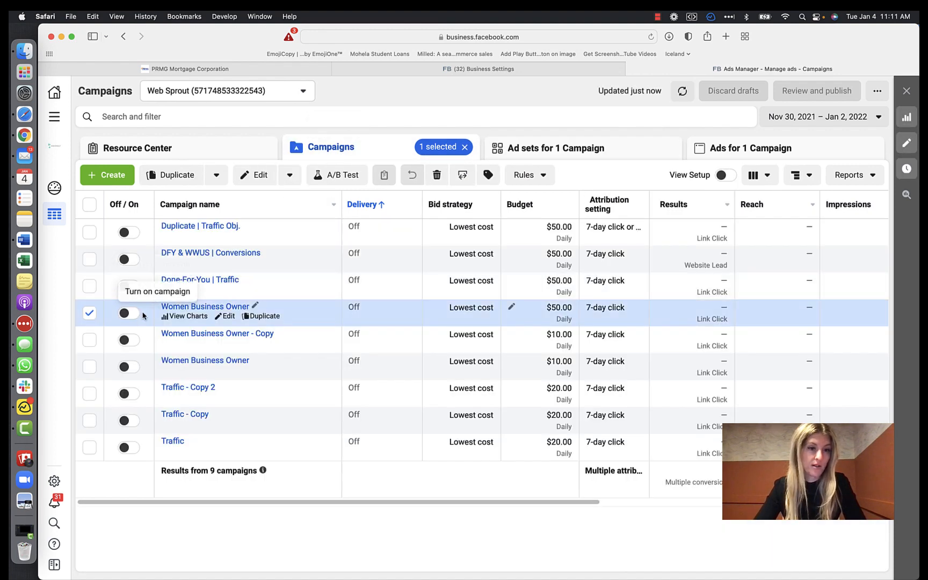
Open the selected Women Business Owner campaign for editing, dismiss the conversions campaign recommendation, and review the settings through Campaign Budget Optimization
left_click(229, 317)
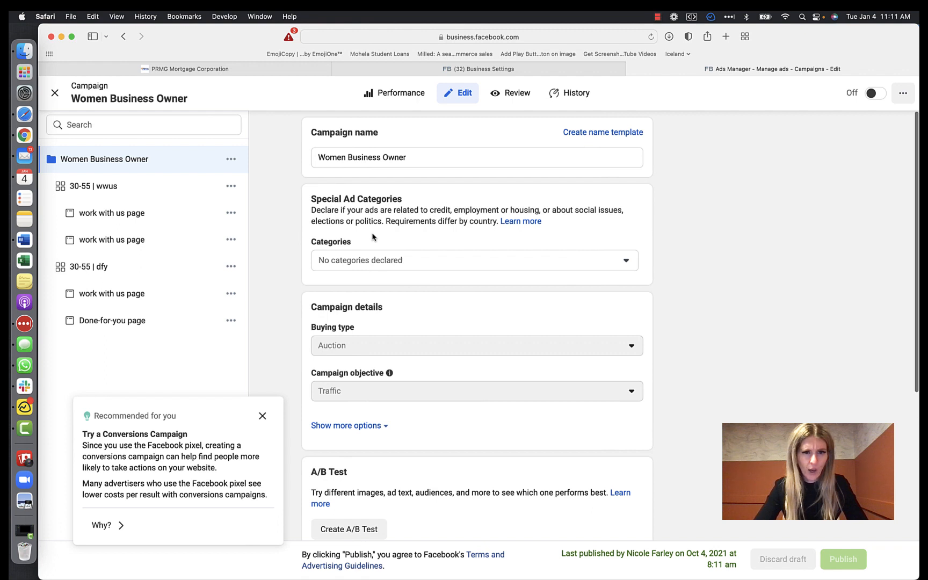
scroll(373, 236, "down", 1)
scroll(372, 237, "down", 4)
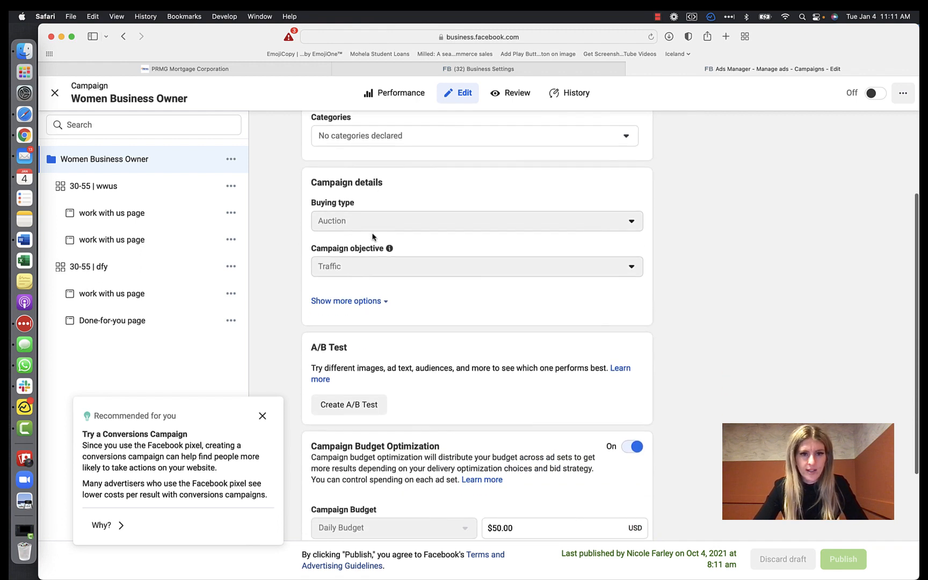
scroll(526, 263, "down", 4)
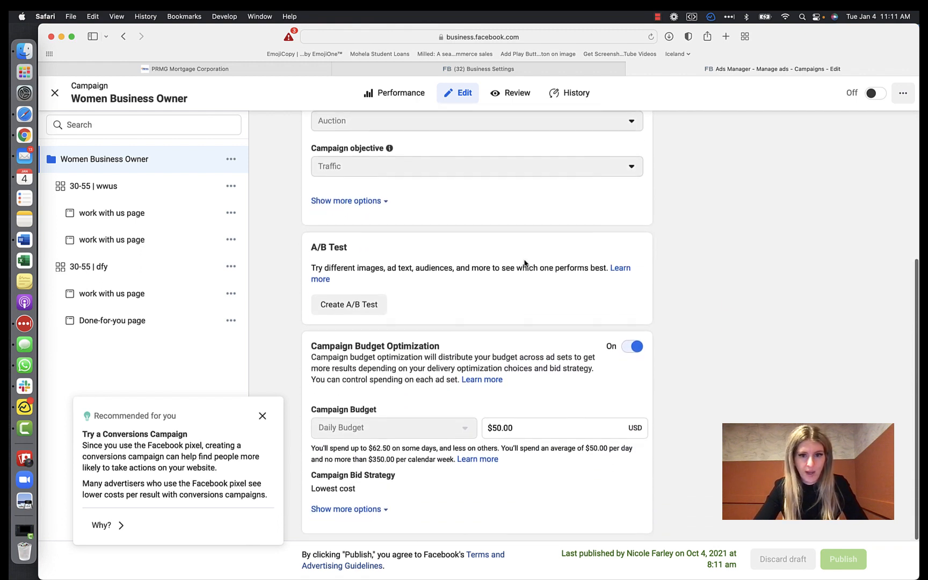
left_click(262, 416)
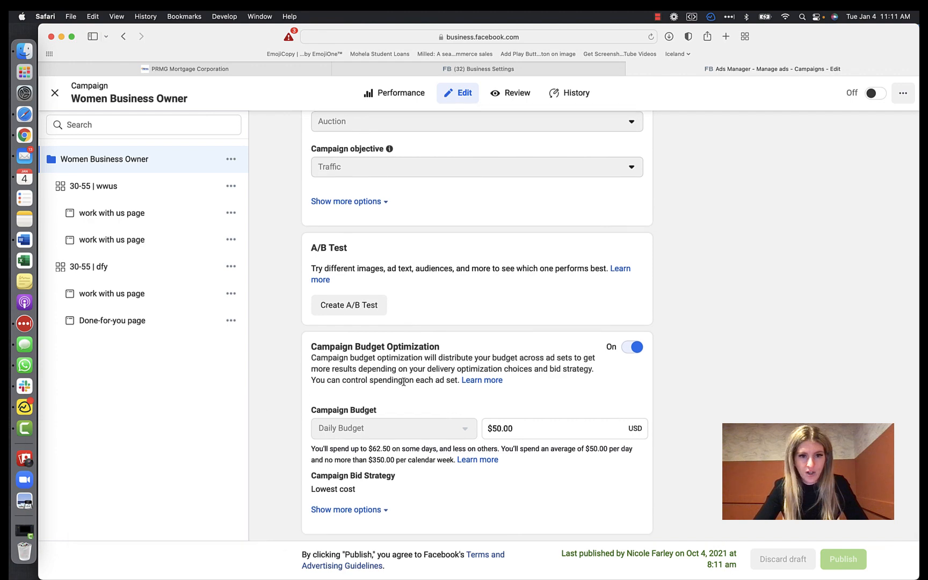
Check the individual ad set budgets offered when turning off Campaign Budget Optimization, then leave the campaign editor without publishing
left_click(631, 348)
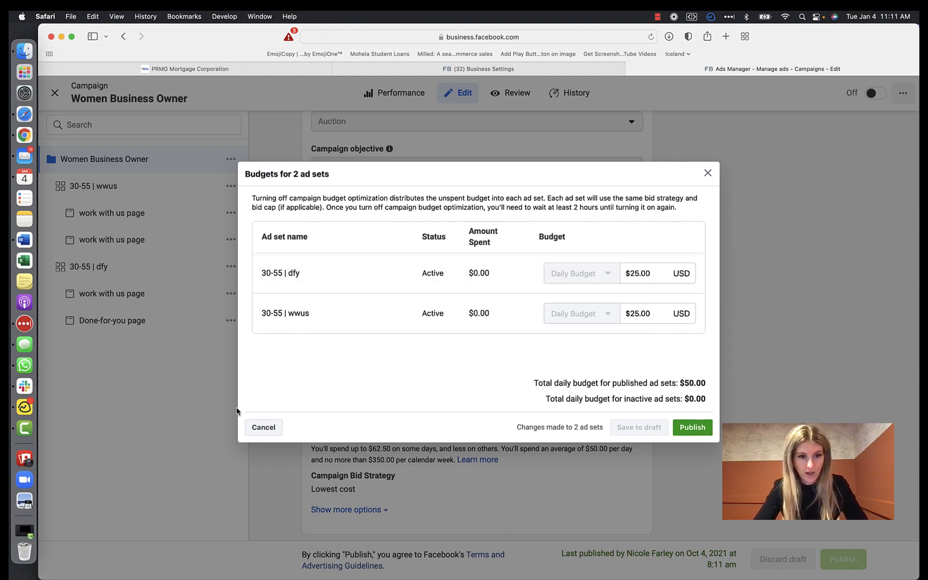
left_click(265, 424)
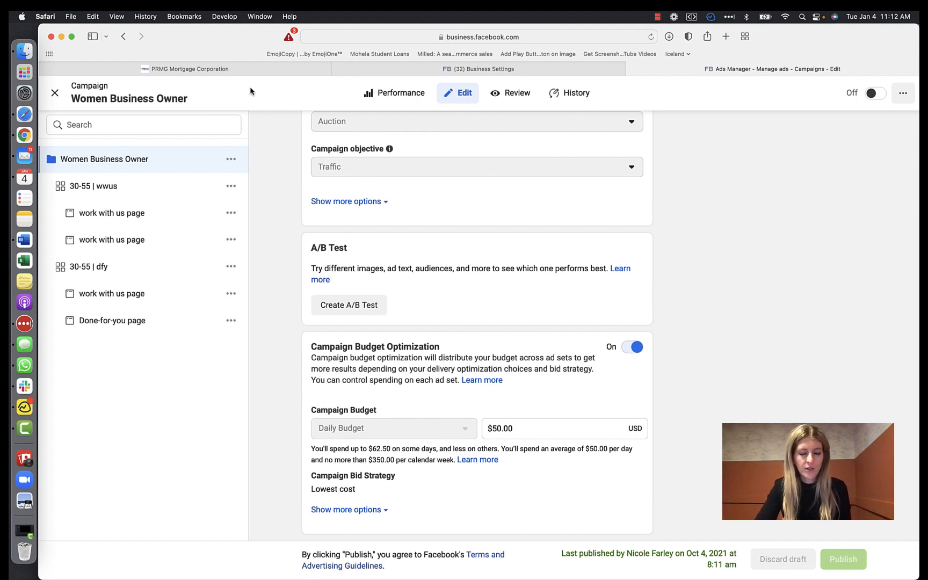
left_click(55, 95)
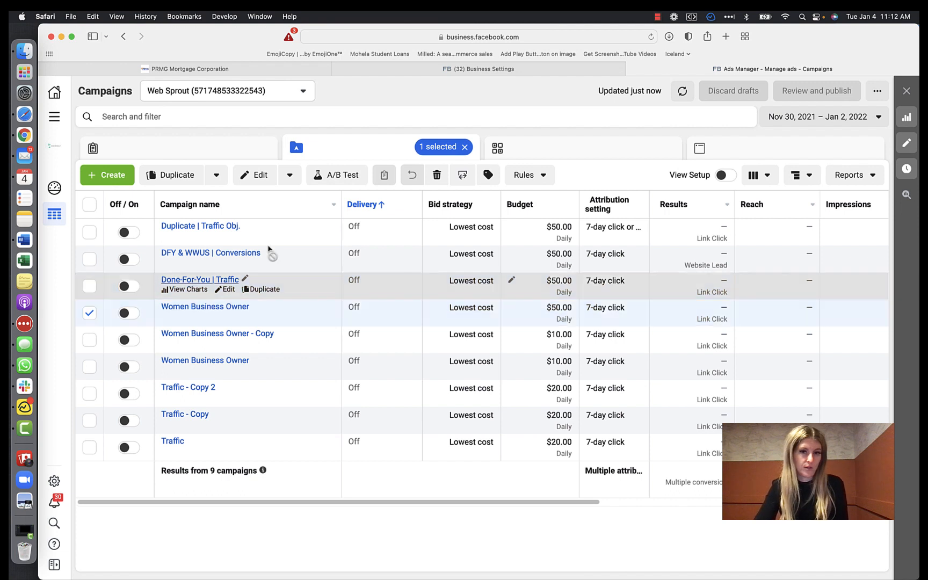
Open the ad set 30-55 | wwus of the selected Women Business Owner campaign for editing
left_click(535, 146)
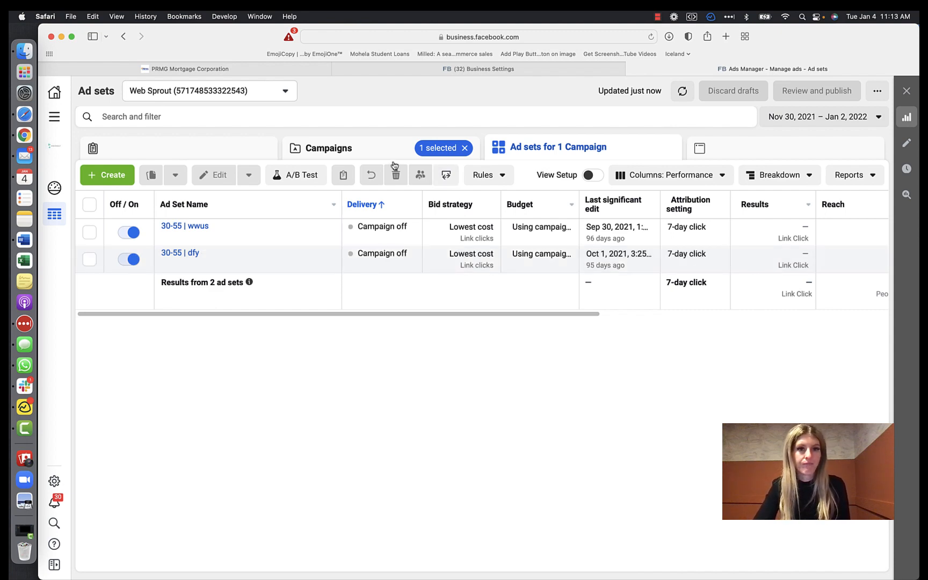
left_click(371, 152)
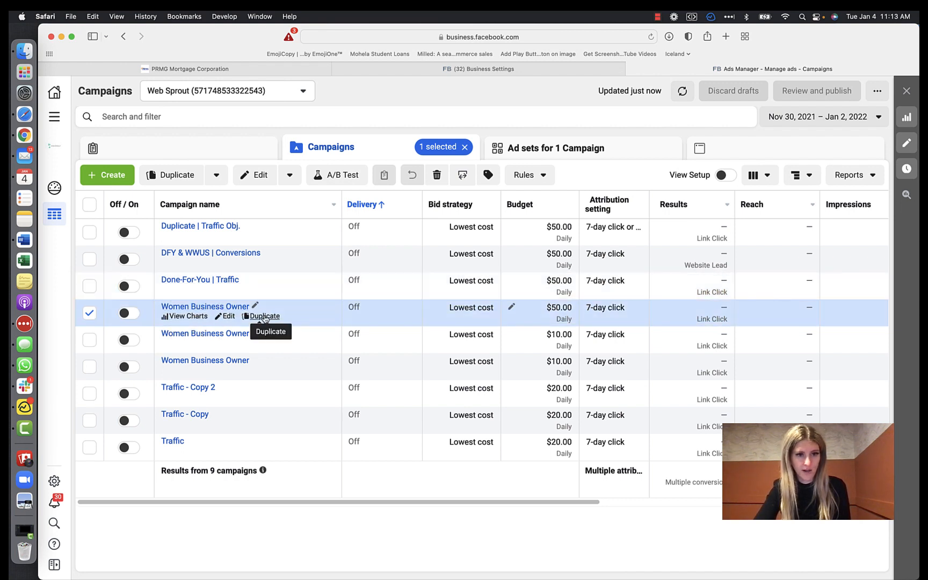
left_click(217, 307)
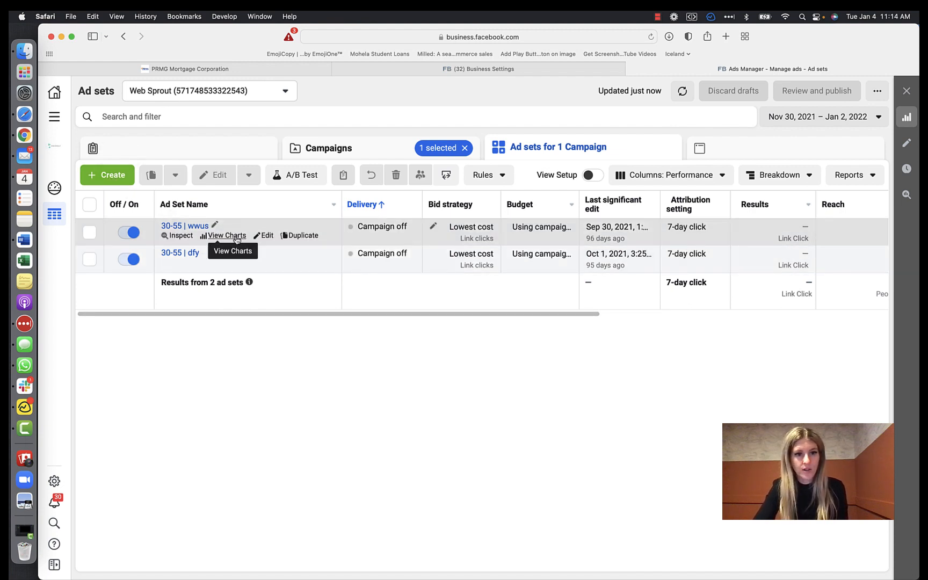
left_click(265, 237)
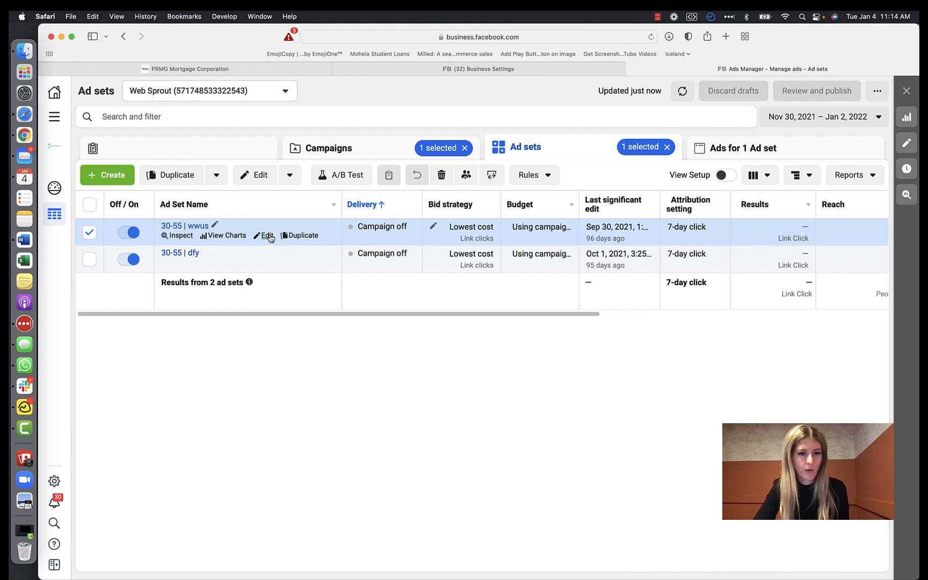
left_click(269, 238)
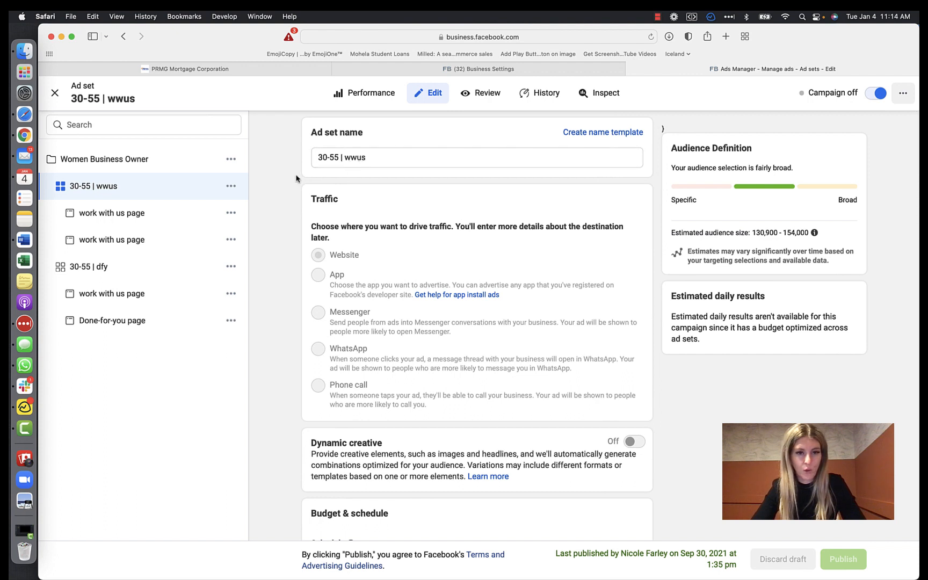
Review the ad set's traffic, schedule and audience settings, including location, age, gender and detailed targeting
scroll(329, 181, "down", 1)
scroll(329, 180, "down", 5)
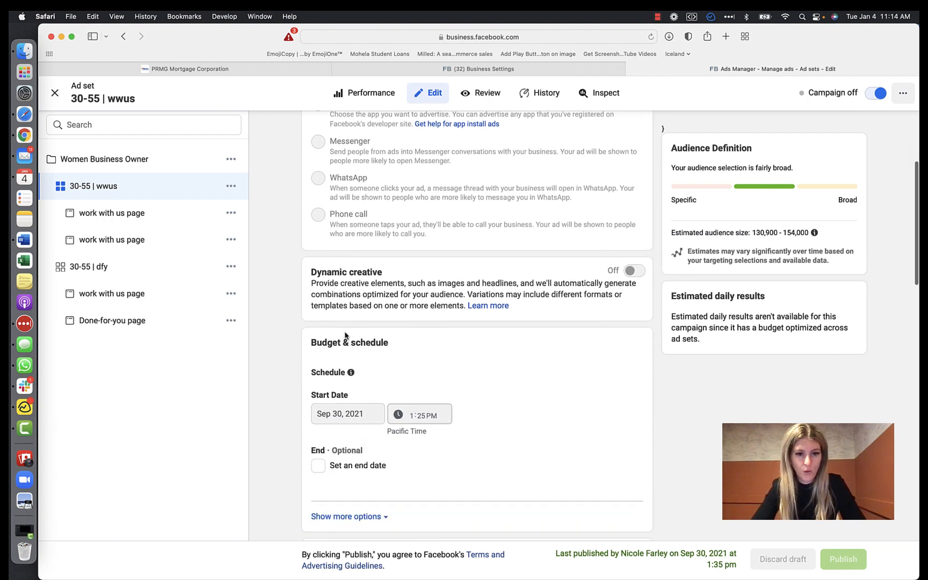
scroll(345, 334, "down", 8)
scroll(345, 335, "down", 7)
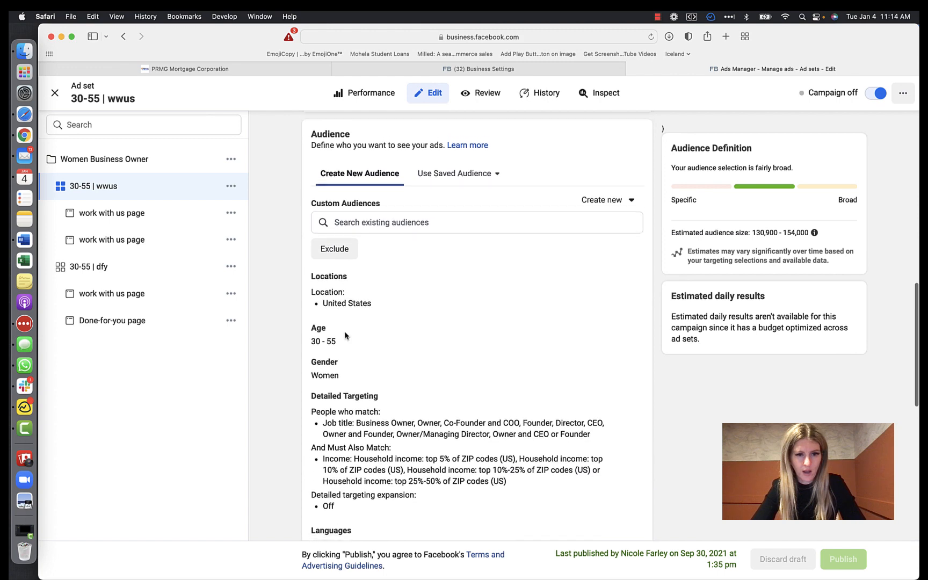
scroll(345, 335, "down", 3)
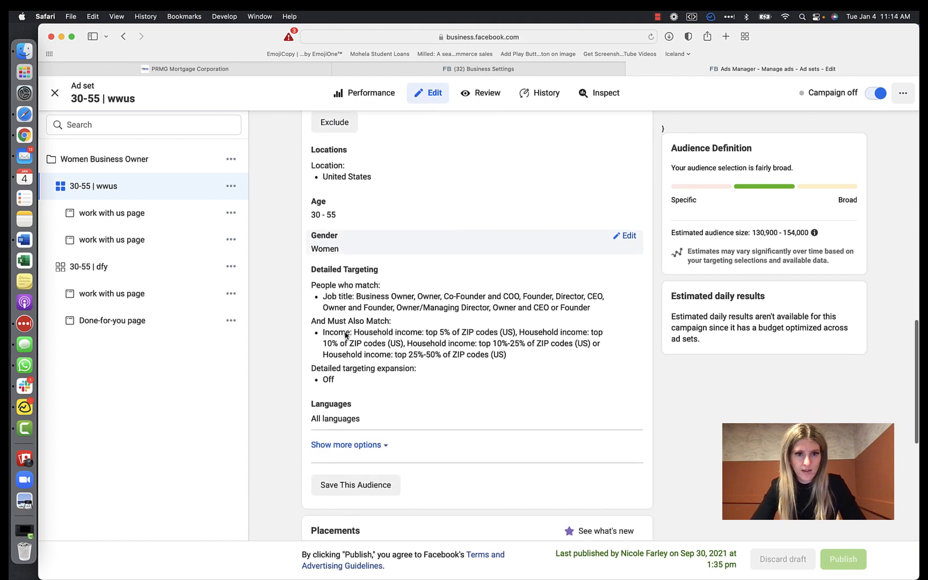
scroll(346, 335, "up", 4)
scroll(345, 335, "down", 5)
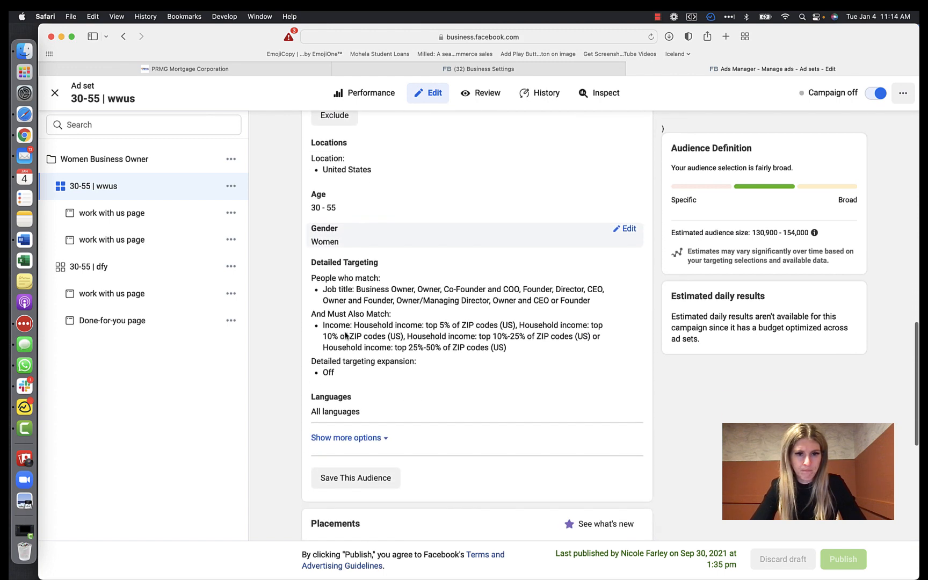
Look back over the ad set's audience settings and name, and leave the ad set editor without publishing
scroll(345, 335, "down", 5)
scroll(354, 317, "up", 5)
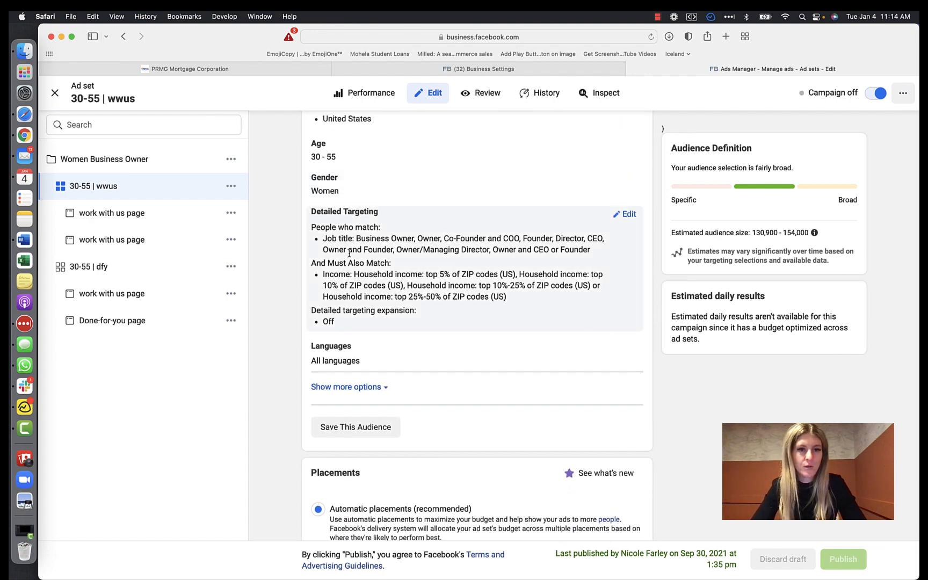
scroll(364, 270, "up", 6)
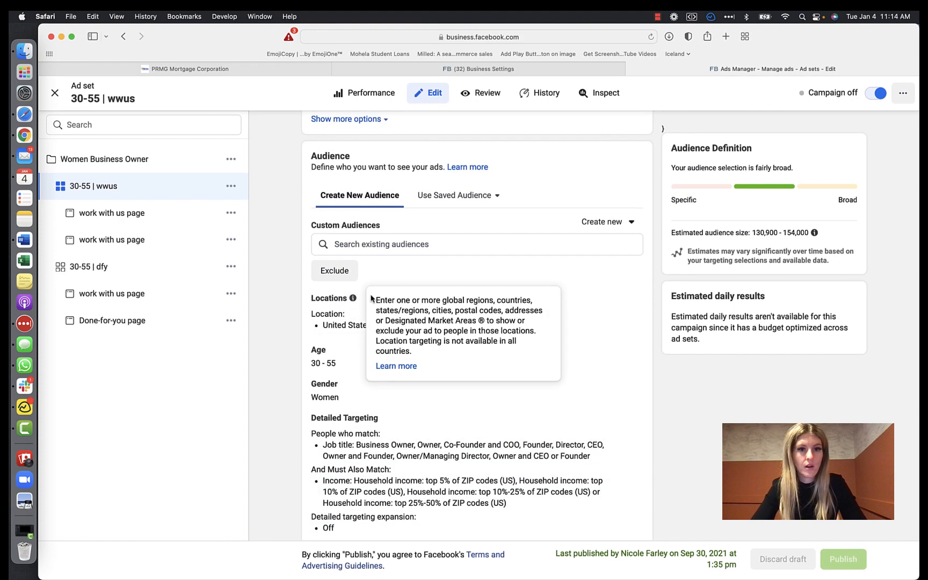
scroll(278, 295, "up", 10)
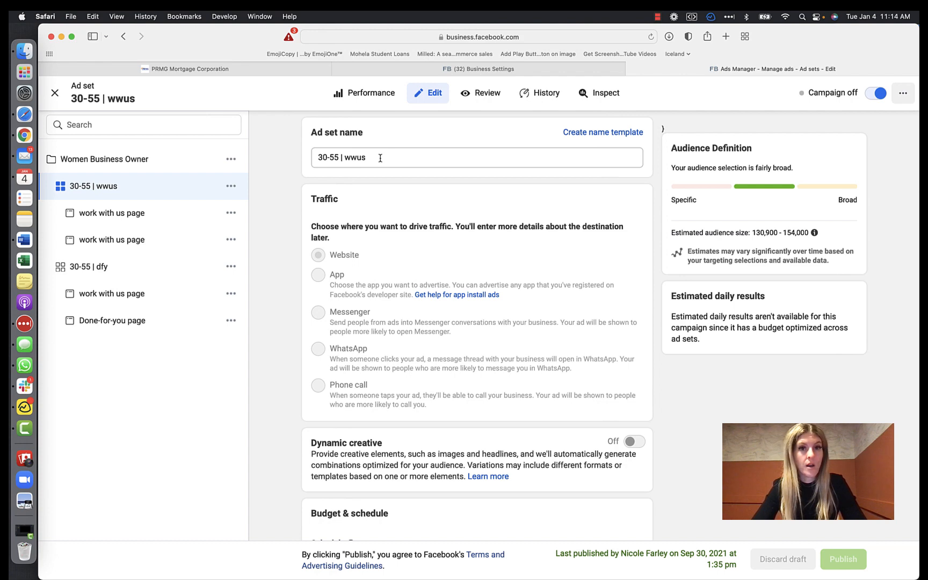
left_click(55, 94)
Reopen the 30-55 | wwus ad set for editing and skim its settings from traffic through detailed targeting
mouse_move(175, 235)
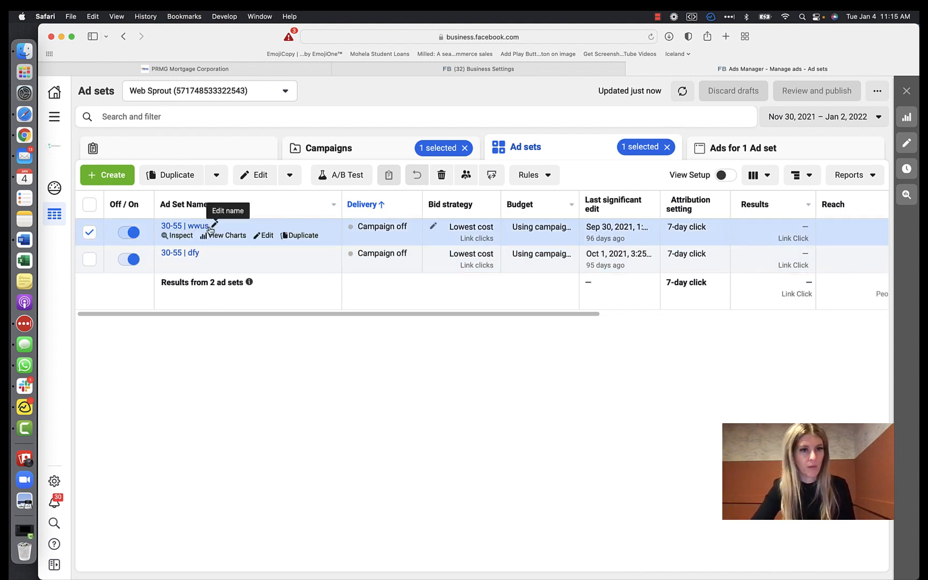
left_click(266, 236)
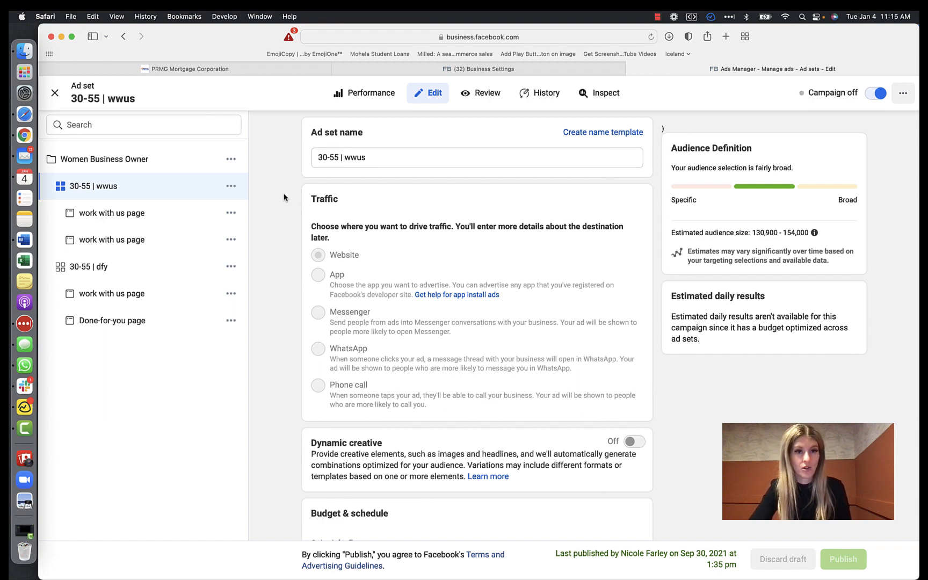
scroll(284, 197, "down", 5)
scroll(283, 197, "down", 12)
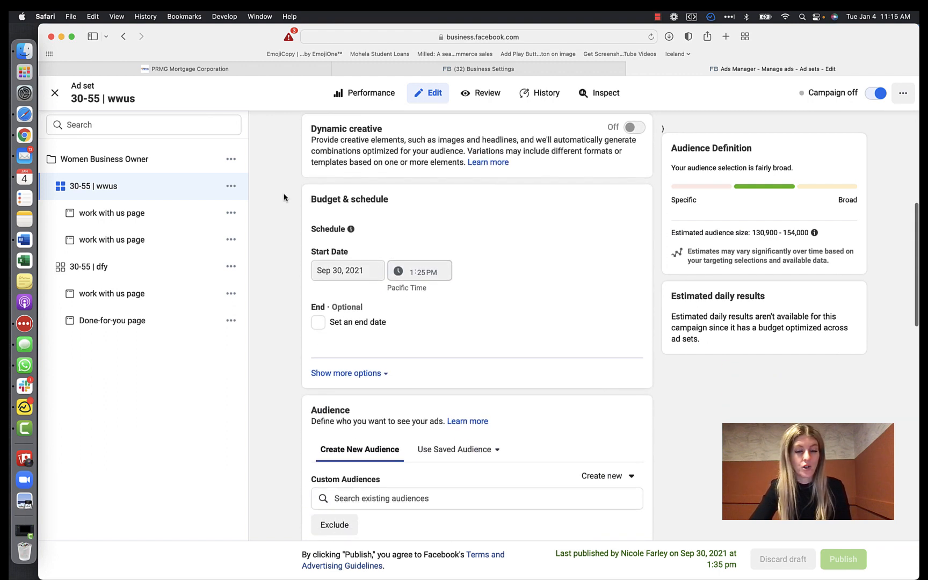
scroll(285, 197, "down", 1)
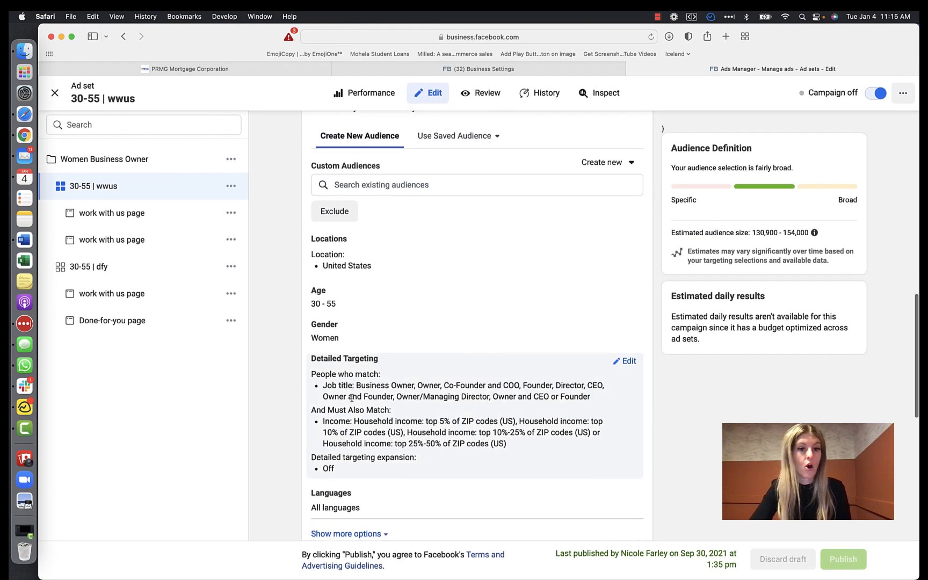
scroll(370, 375, "down", 3)
scroll(352, 386, "up", 15)
scroll(467, 207, "up", 5)
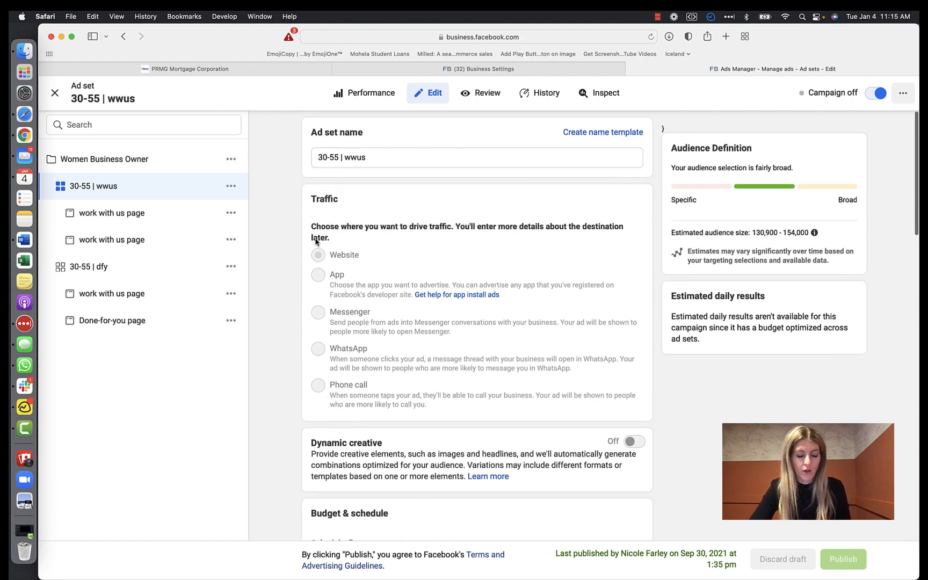
Examine the ad set's traffic destination options, including Website and App, along with its dynamic creative and schedule settings
scroll(297, 255, "down", 1)
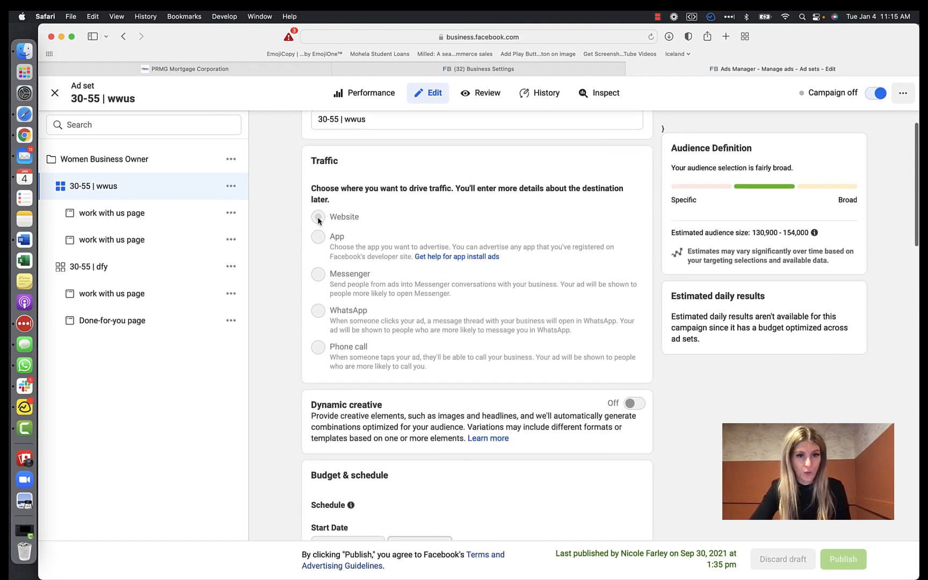
mouse_move(318, 218)
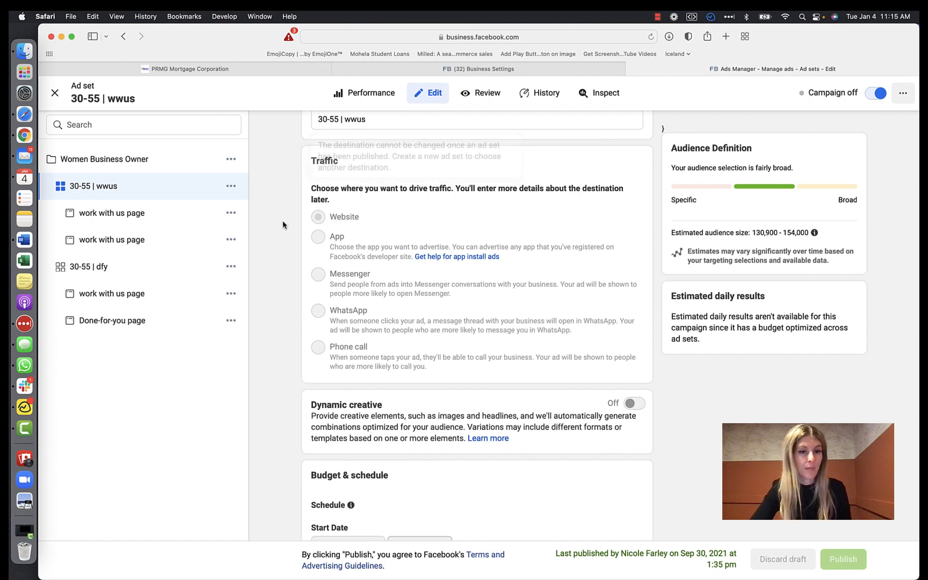
scroll(282, 224, "down", 3)
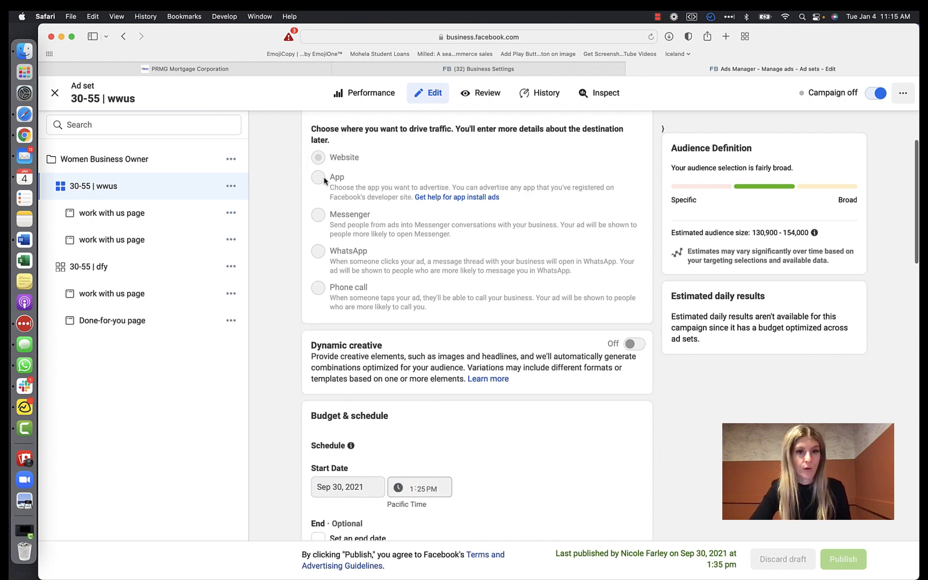
mouse_move(322, 180)
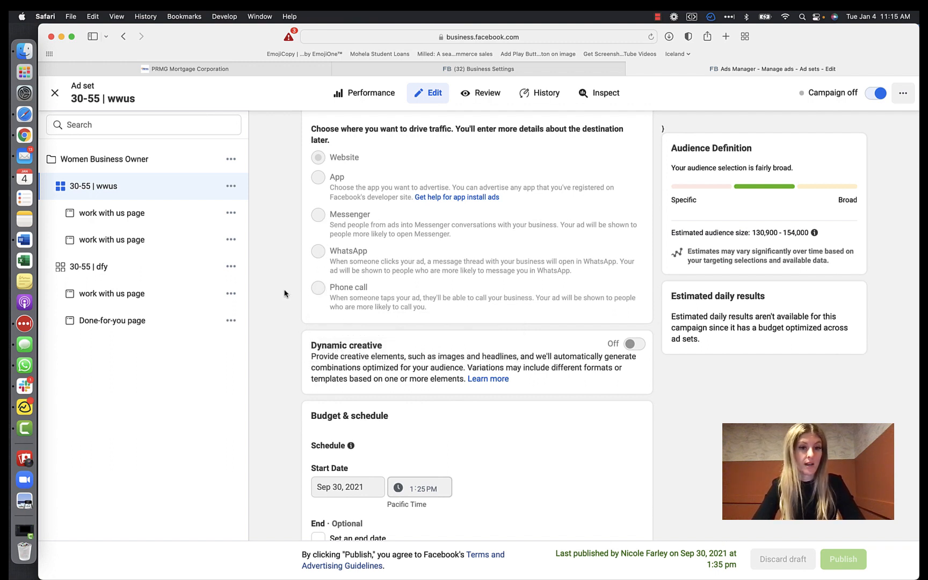
scroll(284, 291, "up", 1)
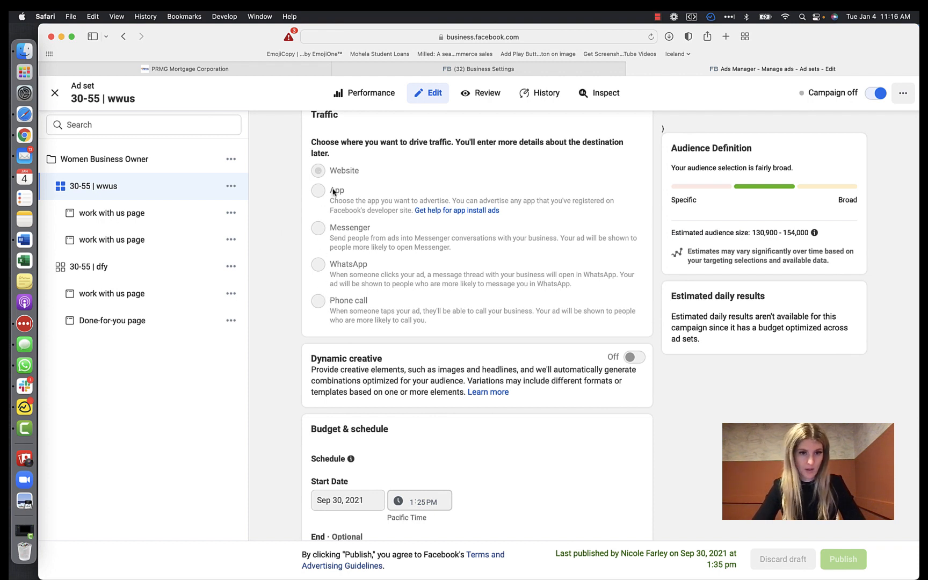
scroll(295, 242, "down", 4)
scroll(295, 243, "down", 5)
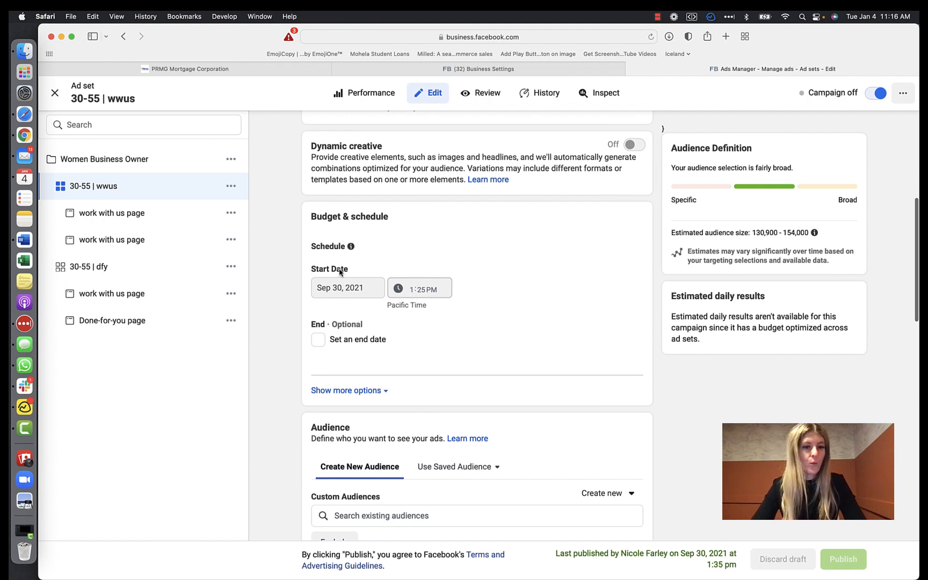
scroll(392, 245, "down", 3)
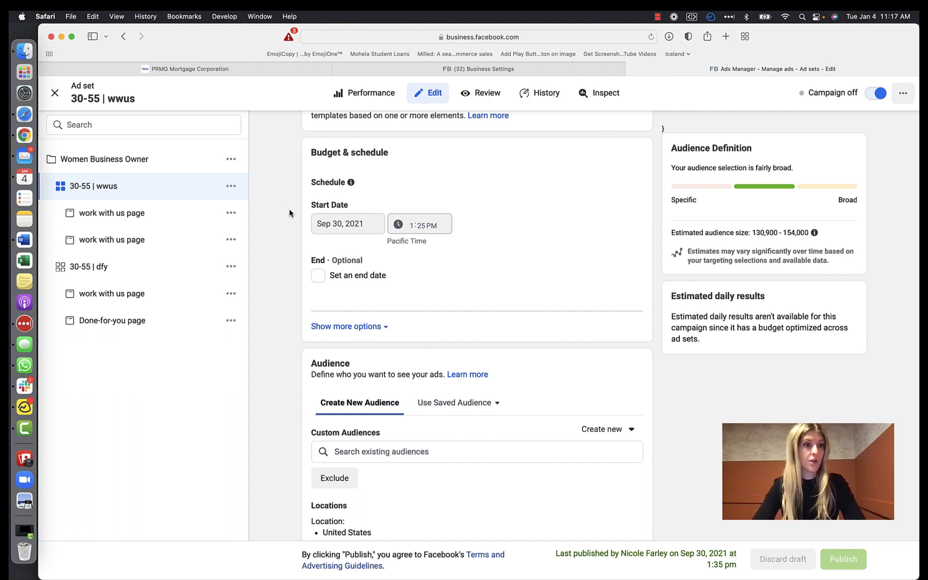
Show the additional budget and schedule options and enable Ad Set Spend Limits, leaving the daily minimum and maximum empty
scroll(289, 208, "down", 2)
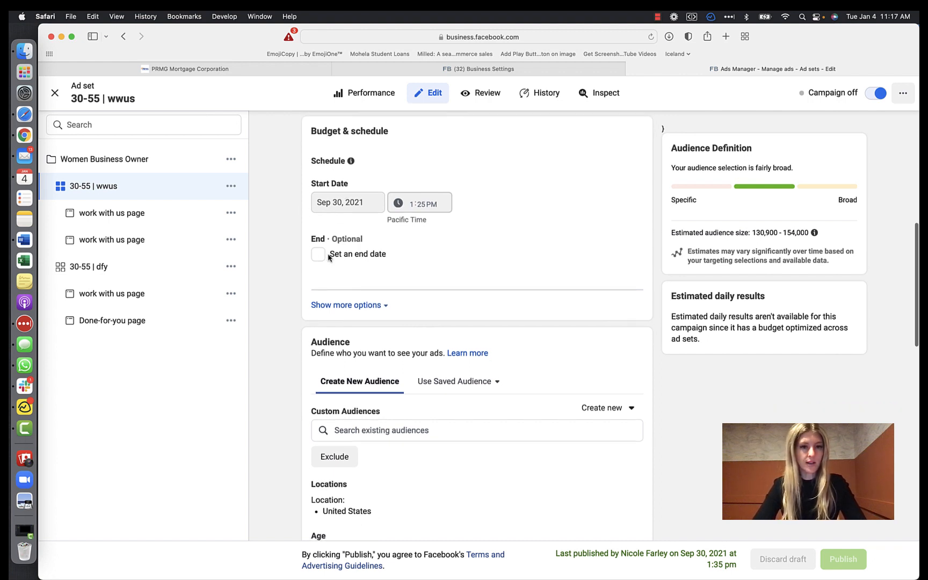
scroll(452, 256, "down", 3)
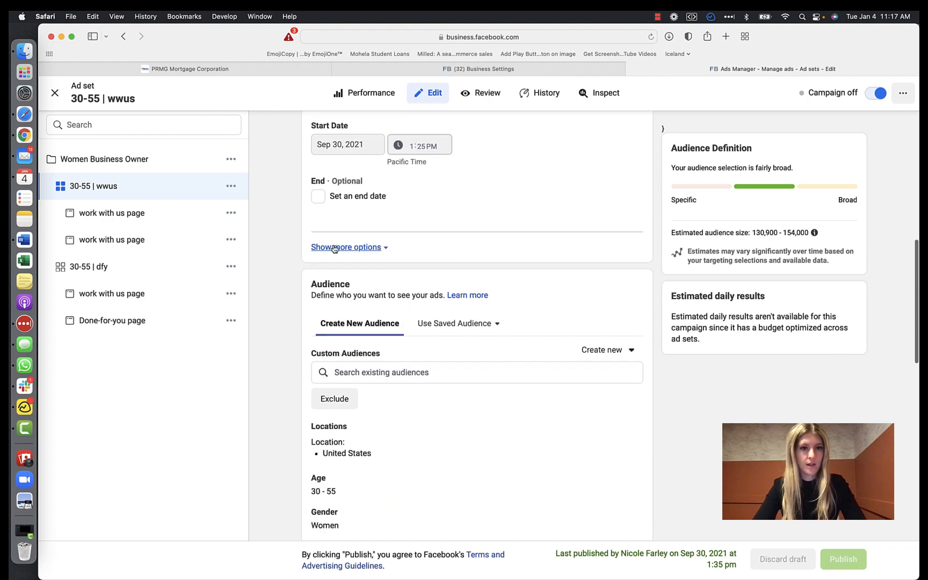
scroll(296, 241, "down", 3)
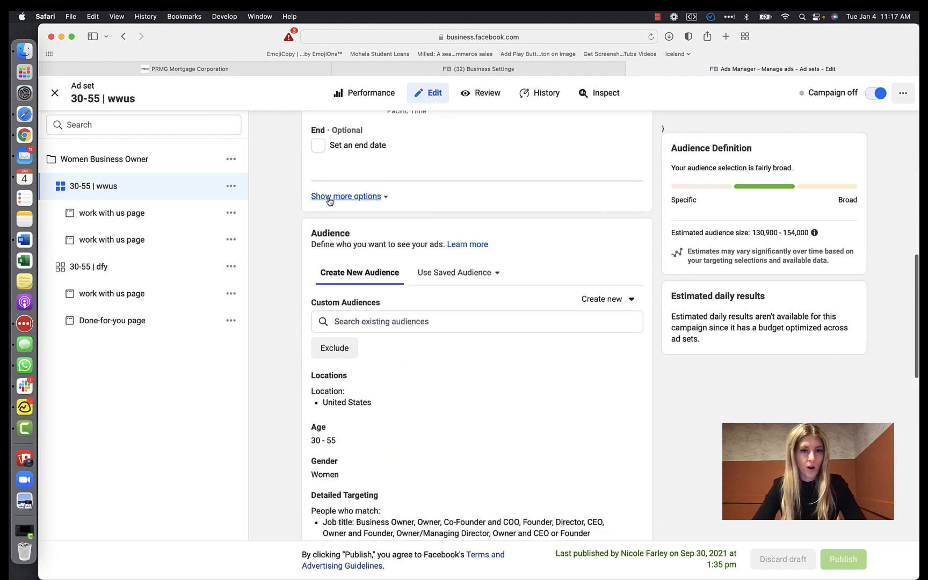
left_click(329, 198)
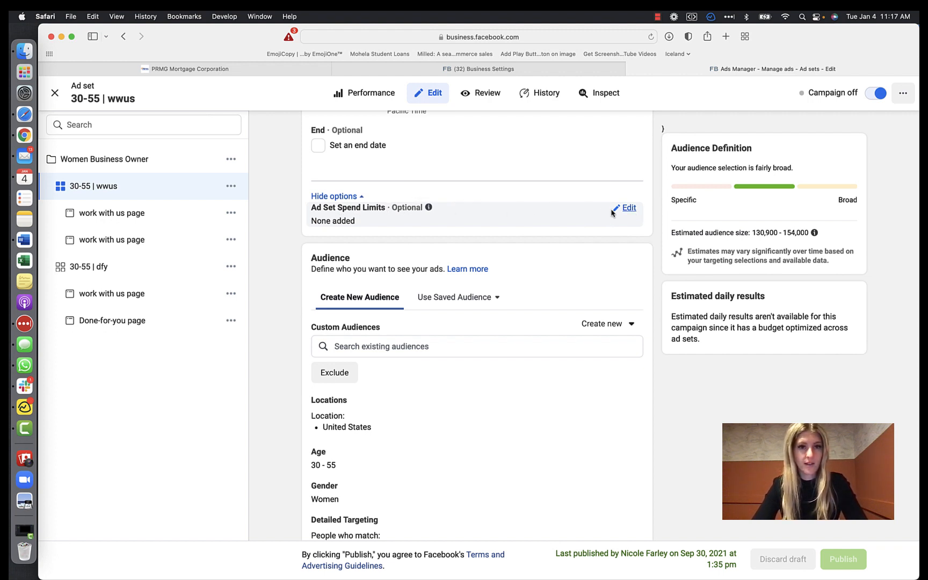
left_click(629, 209)
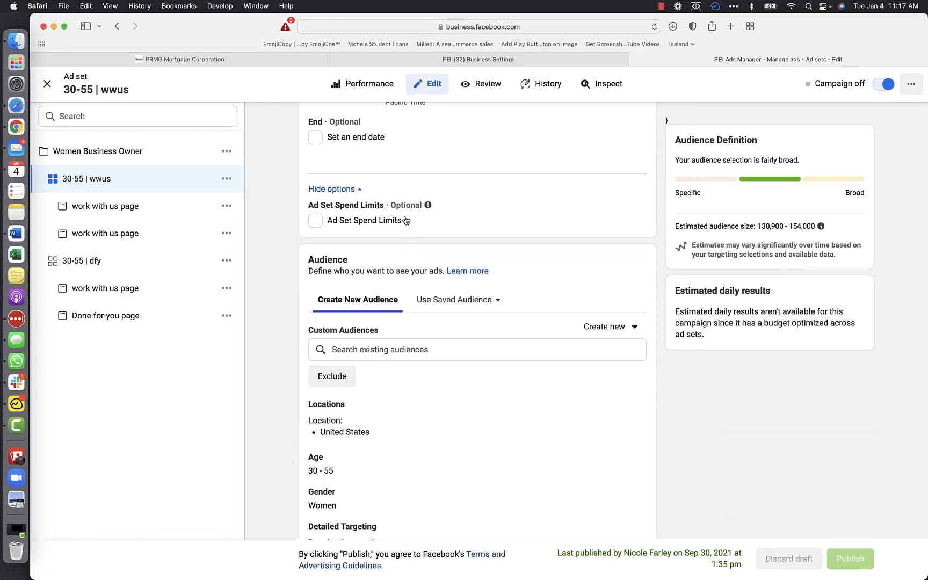
left_click(394, 228)
scroll(271, 217, "down", 1)
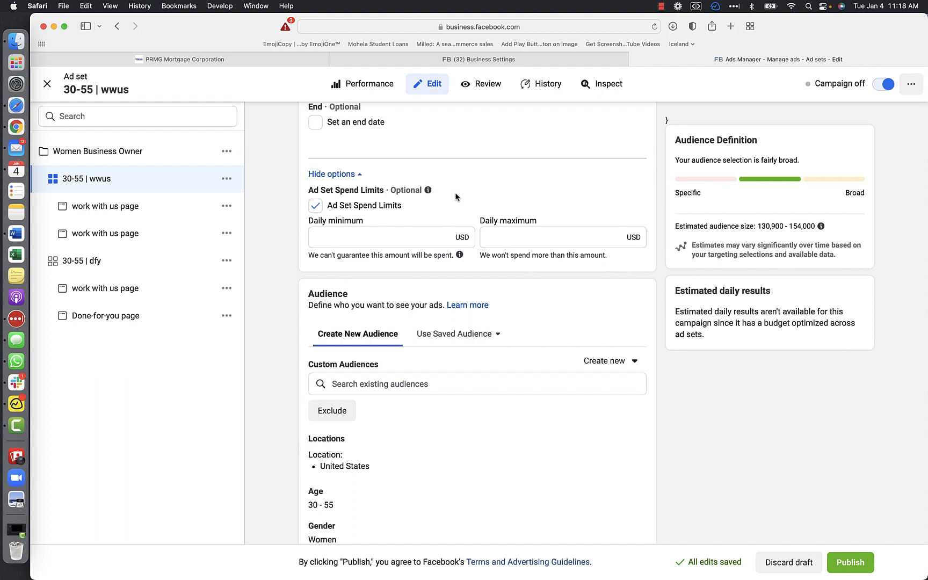
mouse_move(428, 191)
scroll(479, 203, "down", 1)
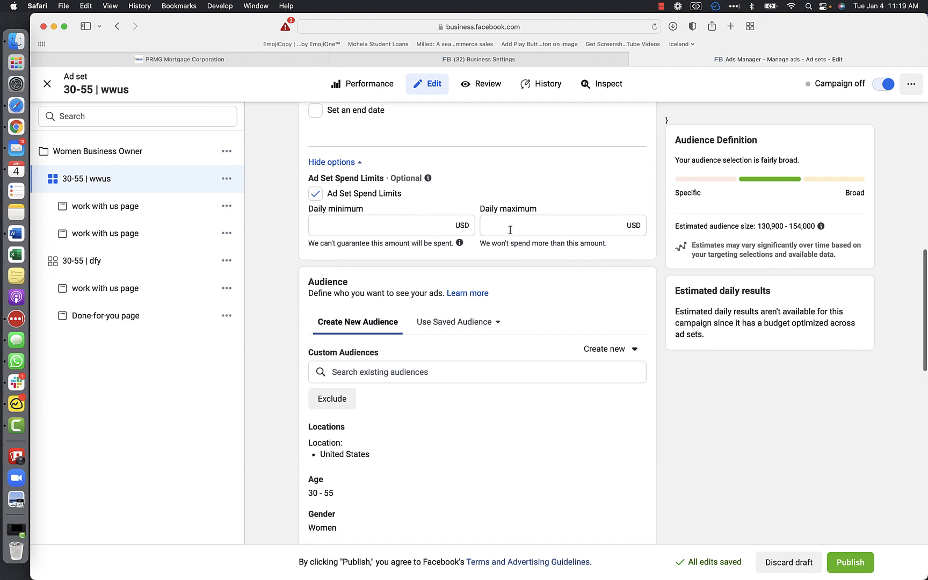
Review the audience's location, age, gender, detailed targeting, languages and additional connections options, through to the placements section
scroll(476, 251, "down", 5)
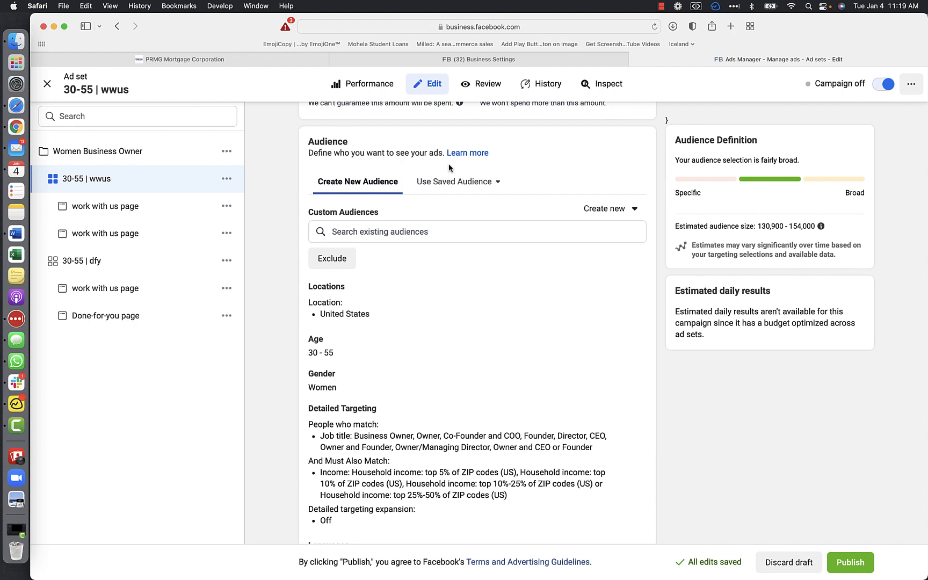
scroll(455, 240, "down", 1)
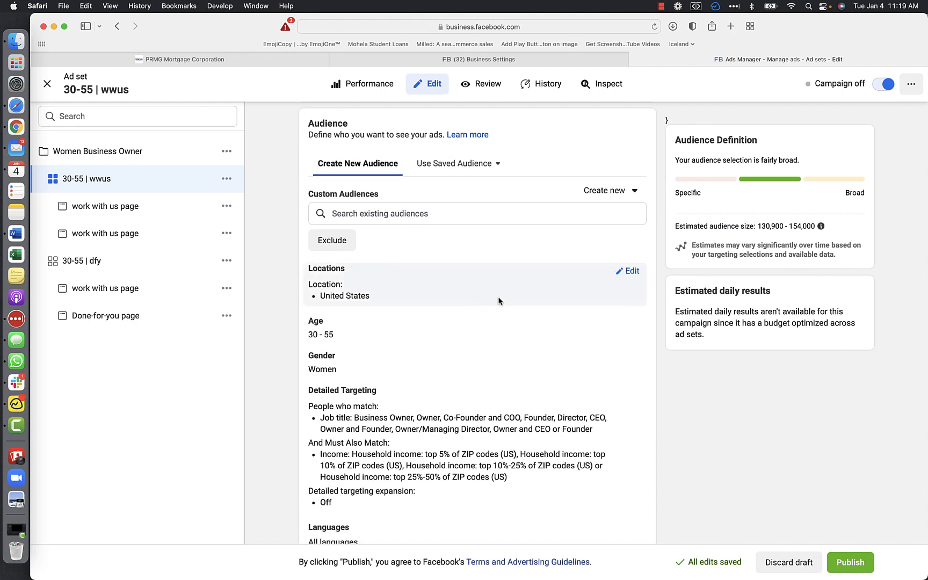
scroll(498, 300, "down", 1)
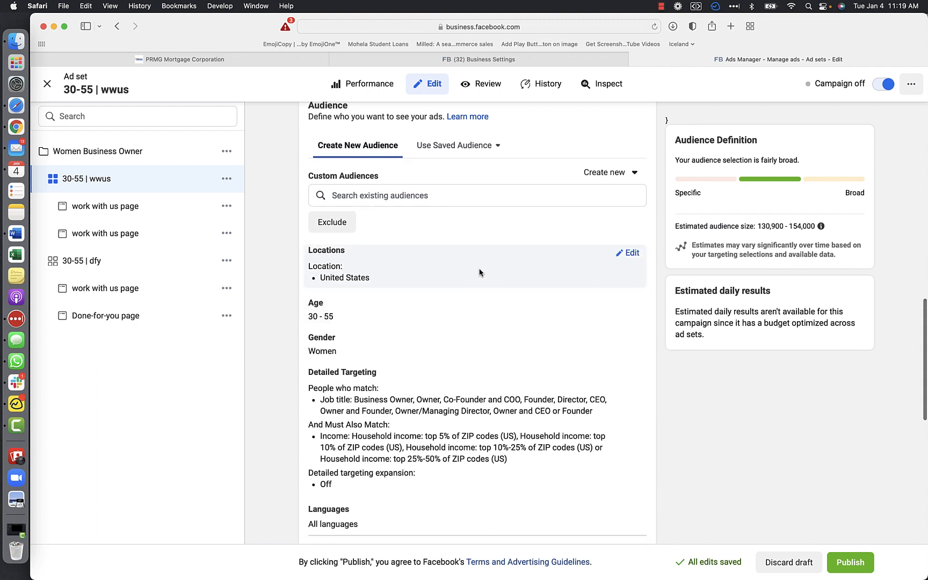
scroll(480, 272, "down", 1)
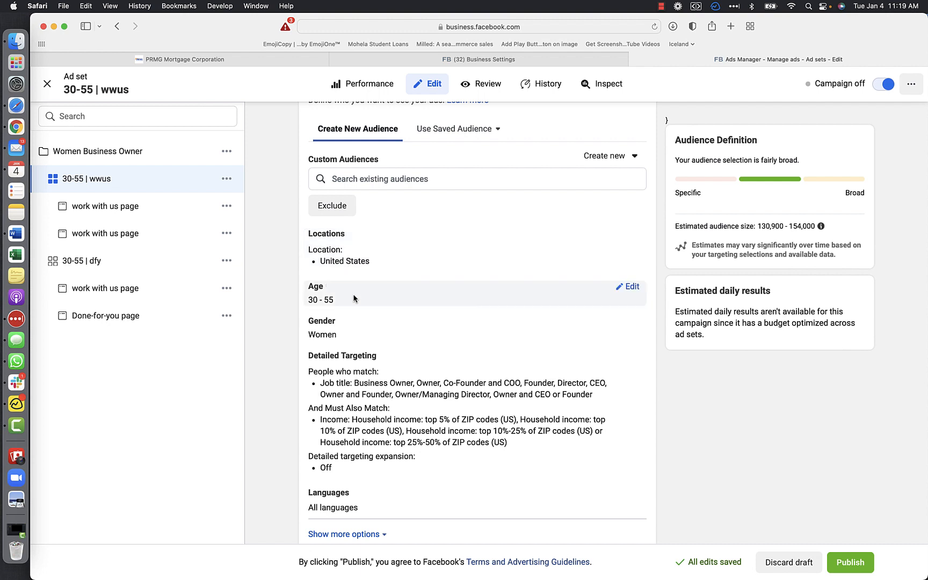
scroll(457, 291, "down", 2)
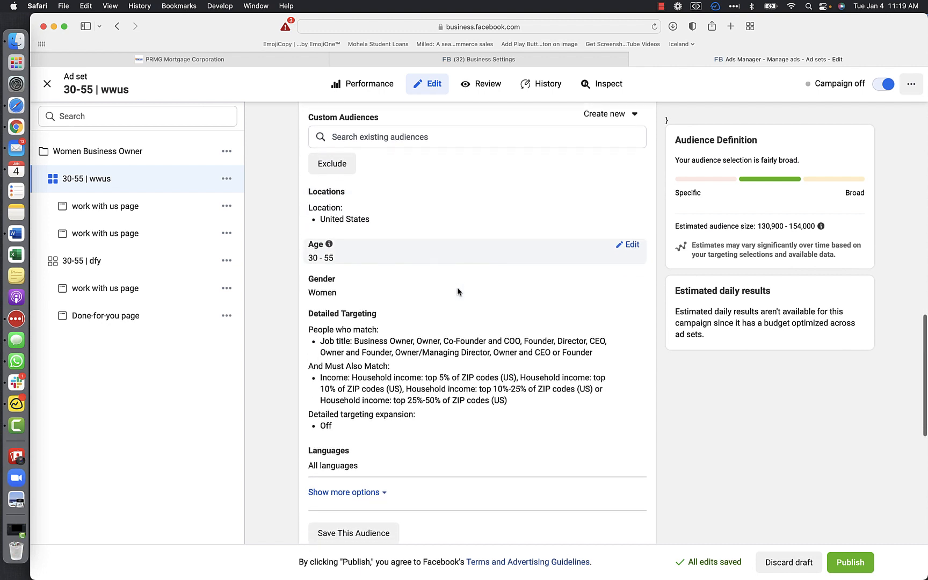
scroll(425, 297, "down", 3)
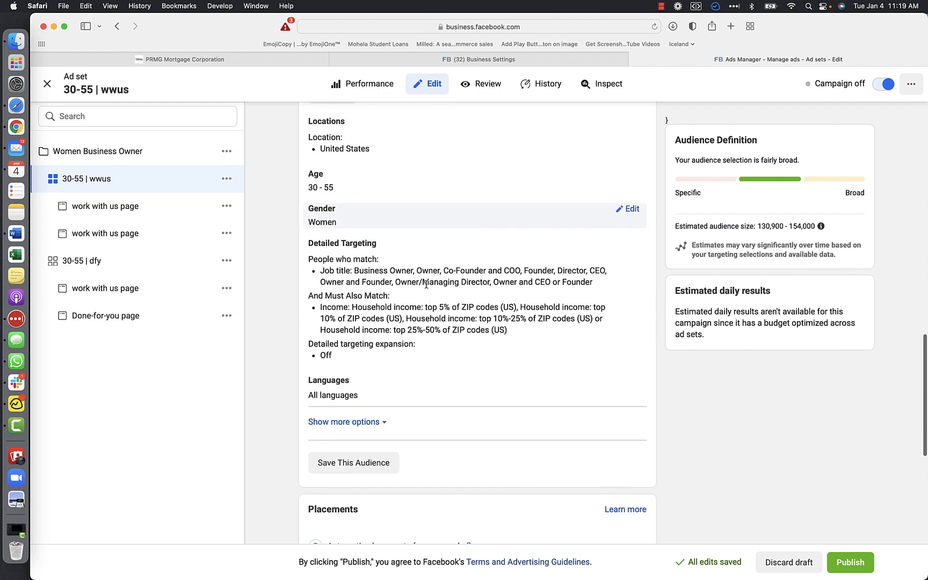
scroll(428, 268, "down", 2)
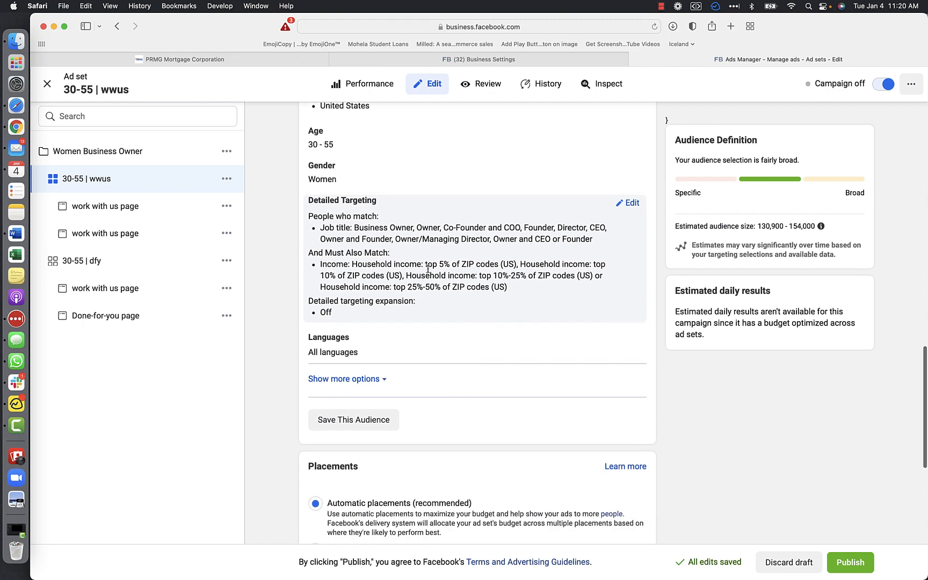
scroll(428, 268, "down", 1)
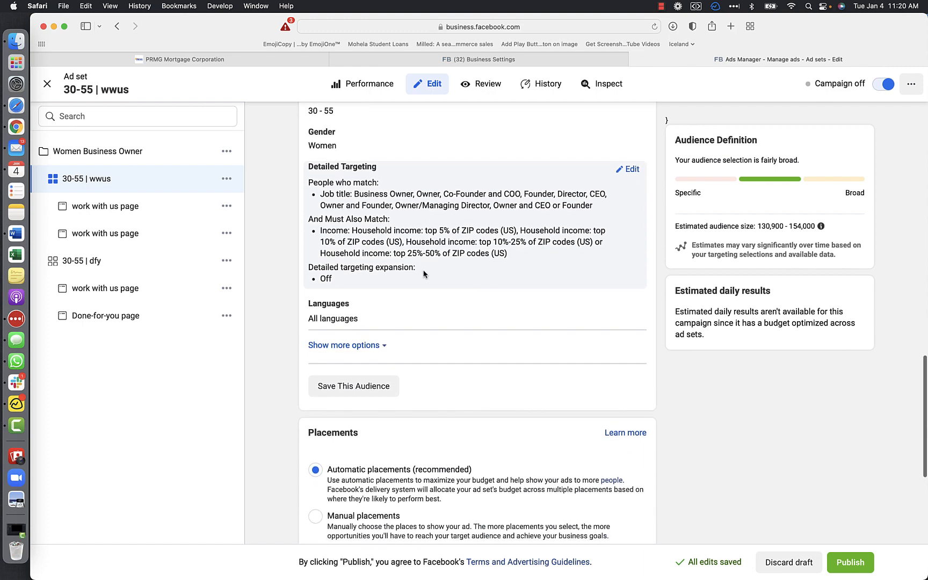
scroll(349, 315, "down", 10)
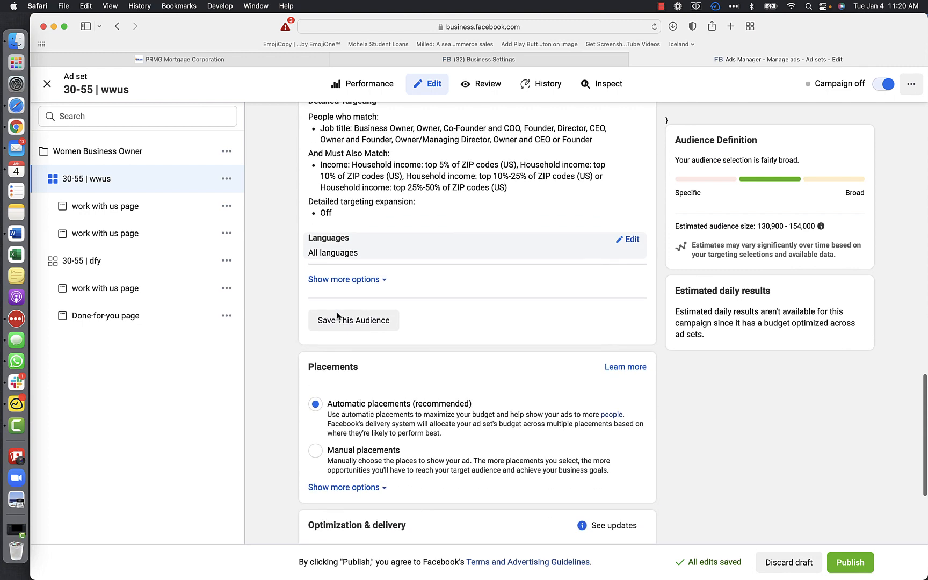
scroll(354, 285, "up", 15)
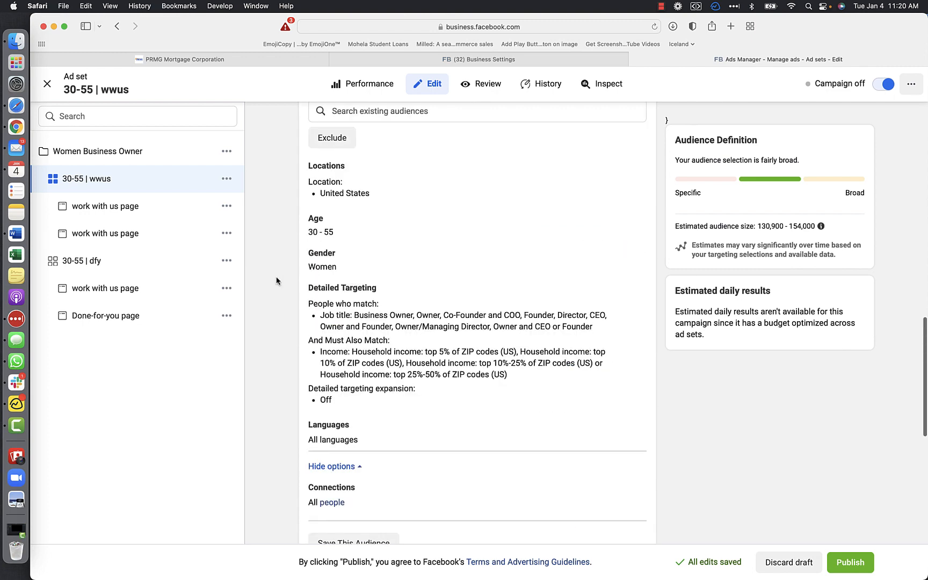
scroll(276, 280, "down", 15)
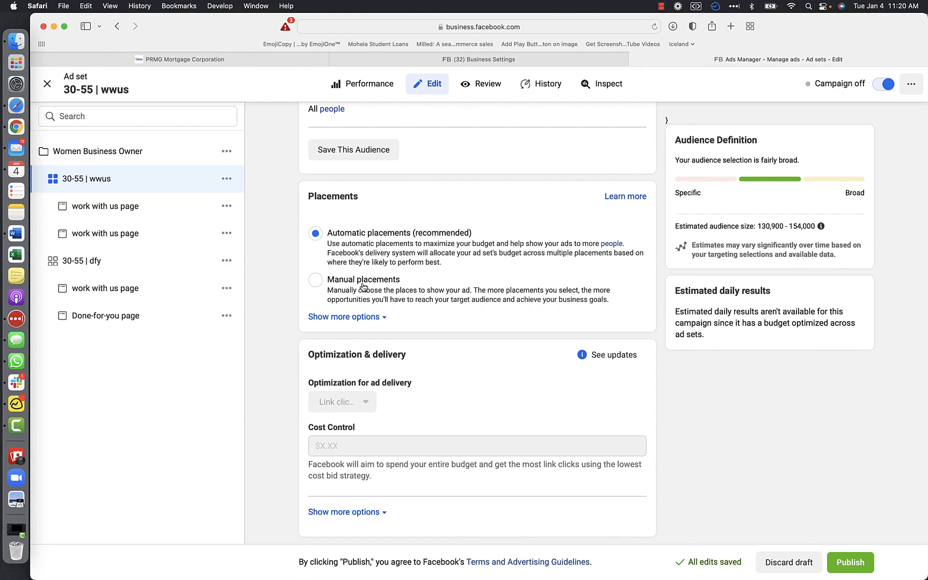
Switch the ad set to manual placements and dismiss the automatic placements recommendation
left_click(362, 286)
scroll(515, 287, "down", 2)
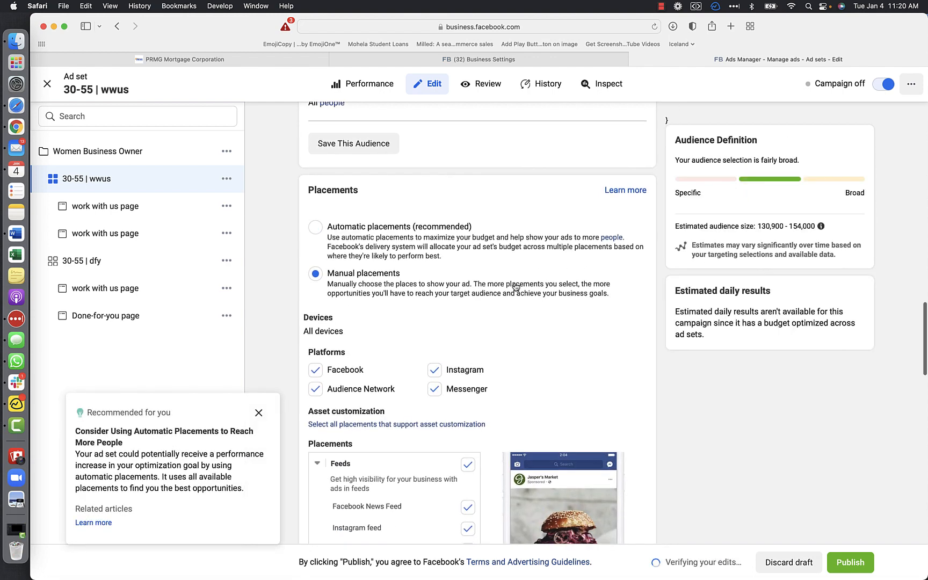
left_click(258, 413)
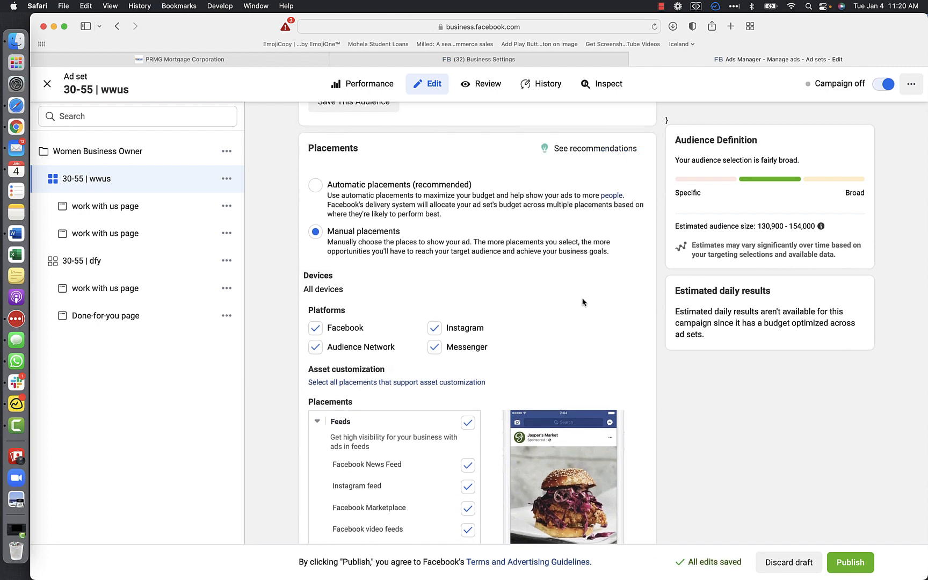
Look through the manual platform and placement options, and switch the ad set back to automatic placements
scroll(582, 302, "down", 4)
scroll(630, 168, "down", 2)
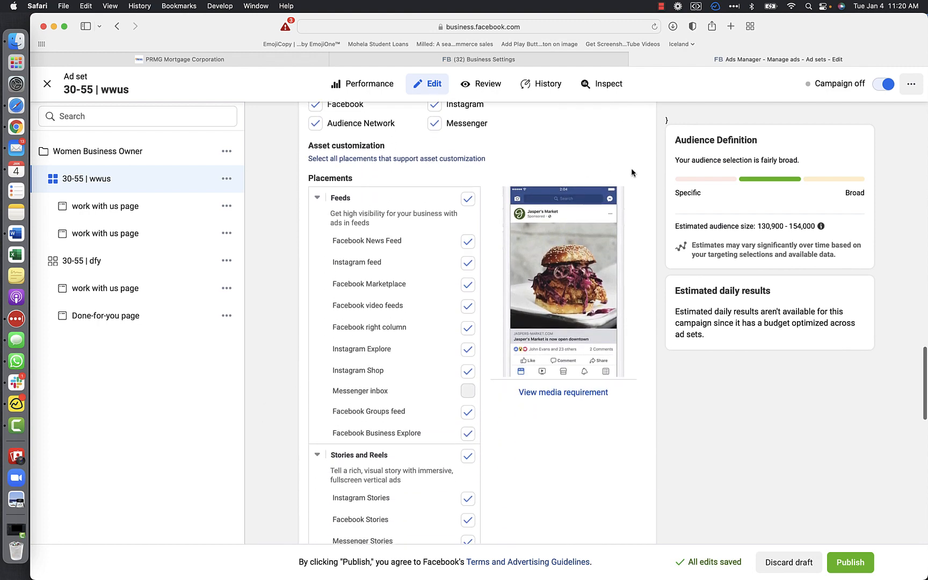
scroll(456, 302, "down", 6)
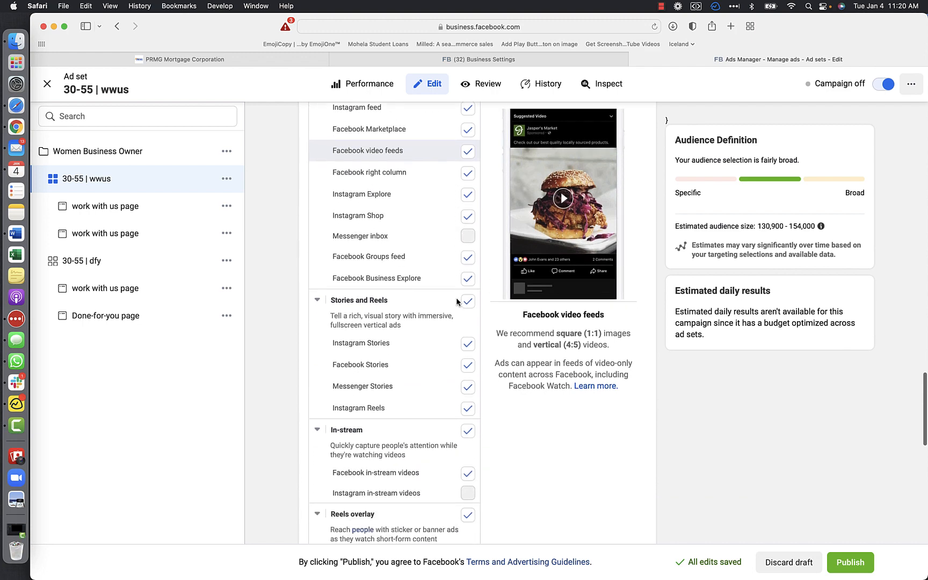
scroll(453, 393, "down", 5)
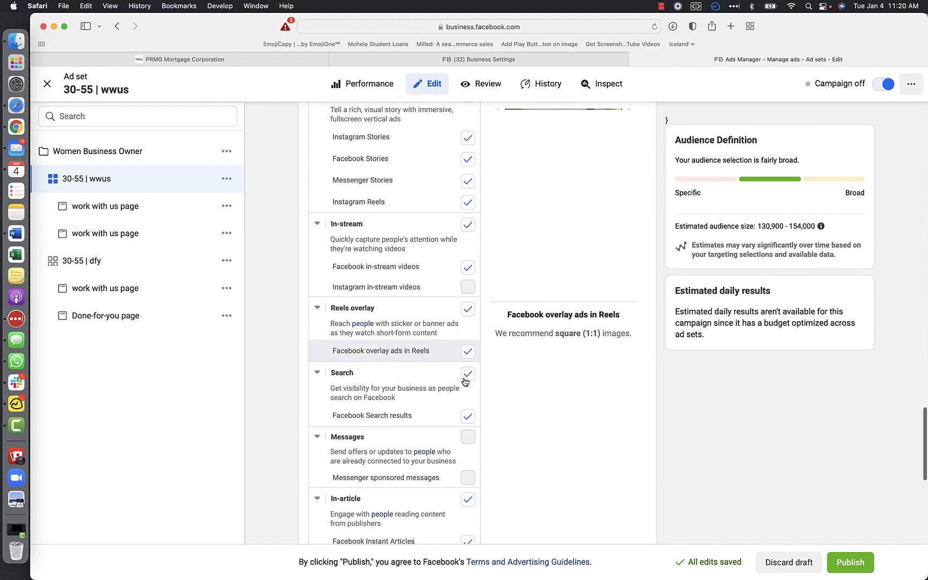
scroll(464, 381, "up", 15)
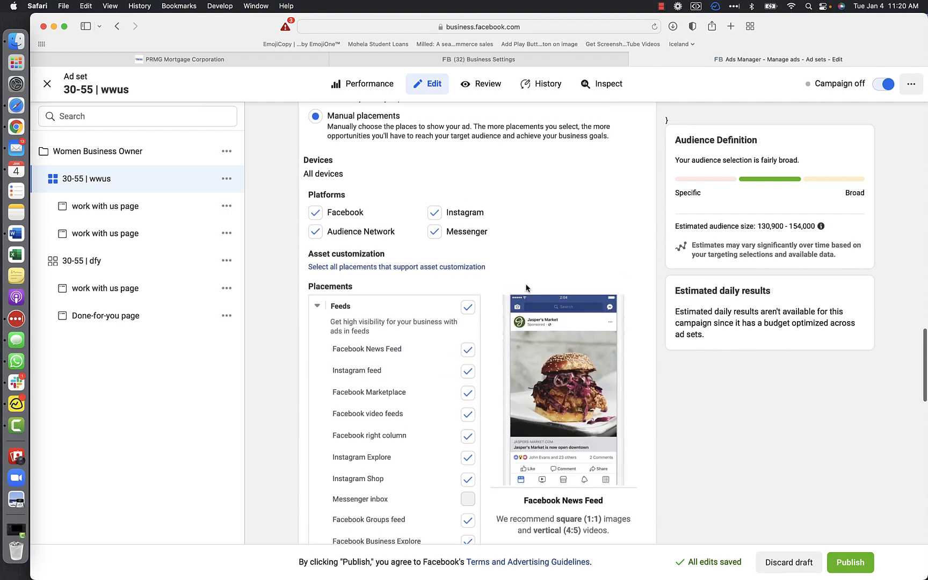
scroll(526, 289, "up", 6)
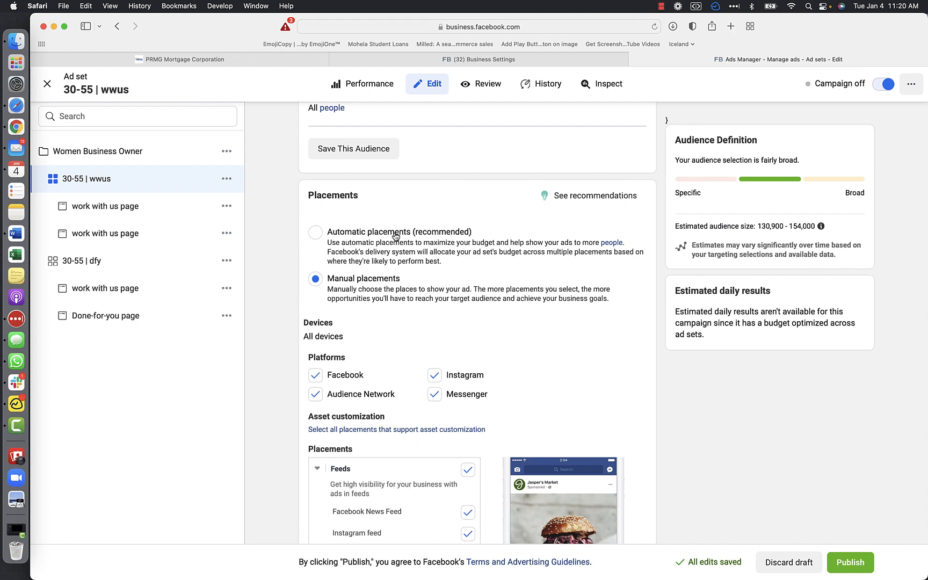
left_click(395, 234)
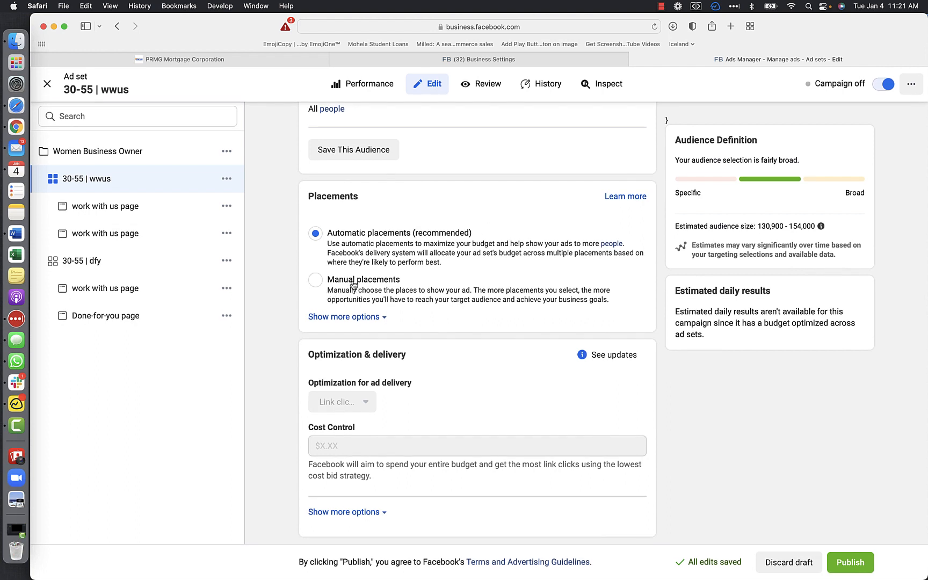
Expand the additional placement options, review the Brand Safety inventory filter, block lists and exclusions, and collapse them again
scroll(283, 288, "down", 1)
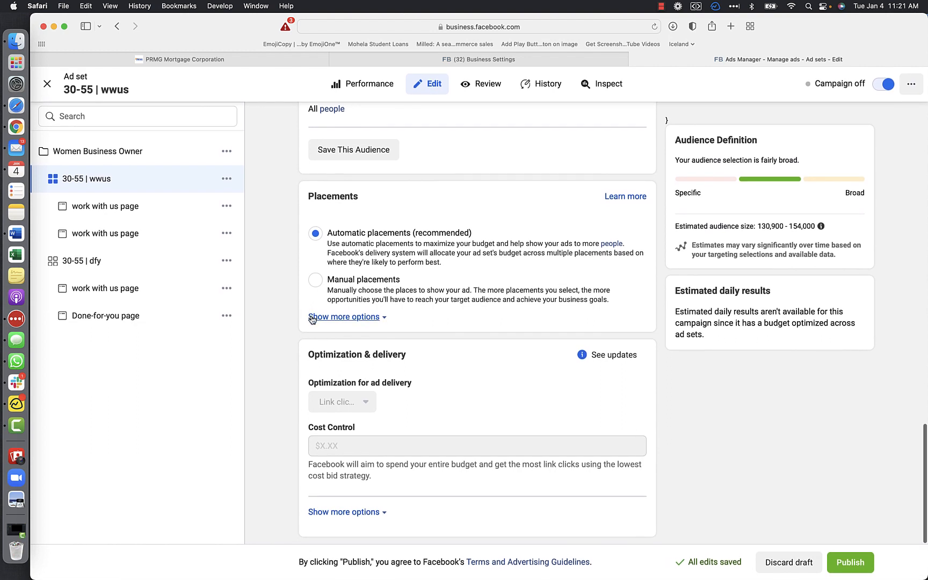
left_click(344, 316)
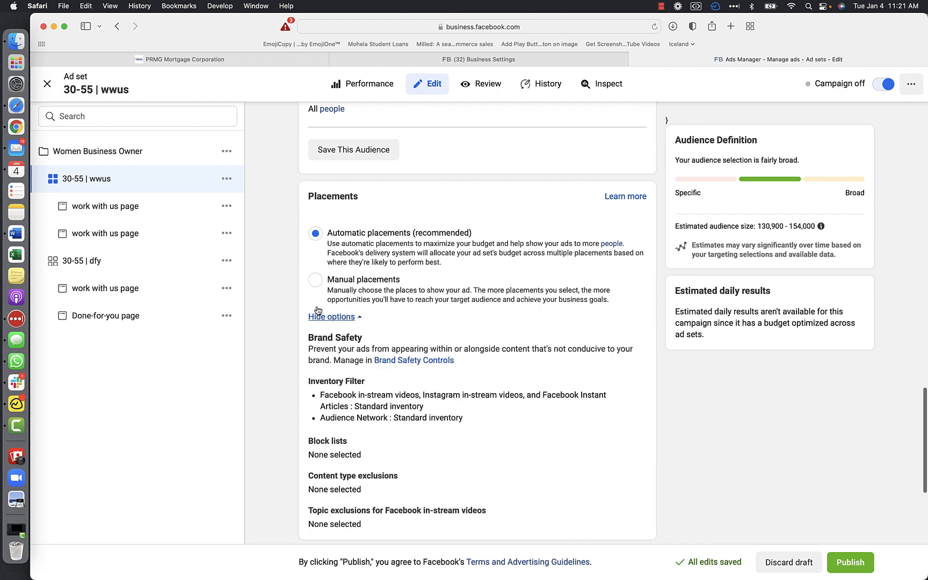
scroll(273, 264, "down", 3)
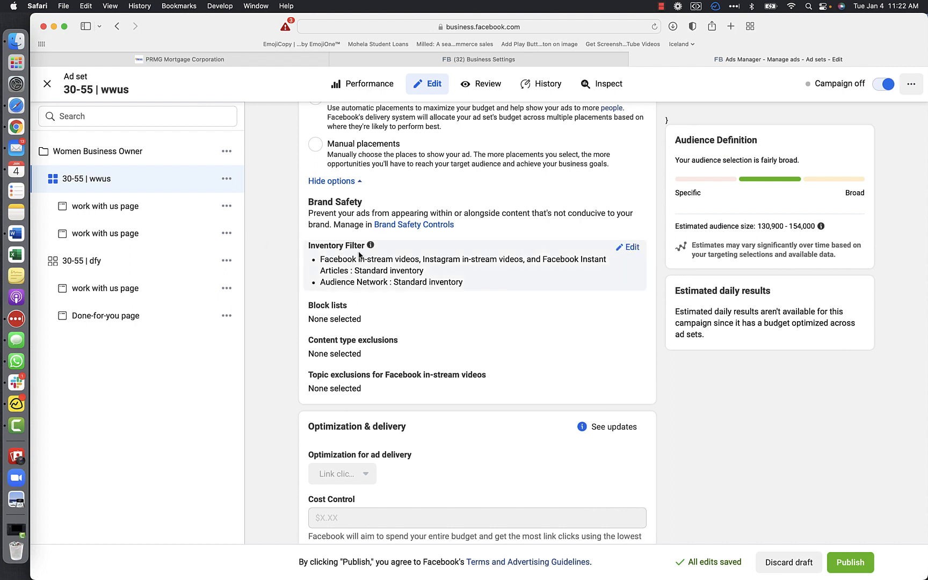
mouse_move(372, 247)
scroll(480, 256, "down", 1)
scroll(480, 256, "down", 3)
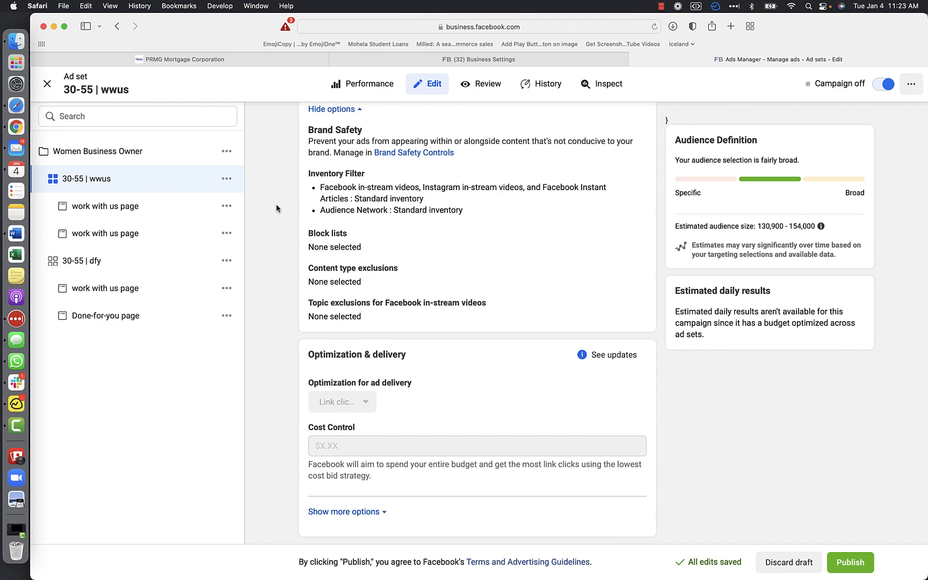
scroll(277, 209, "up", 7)
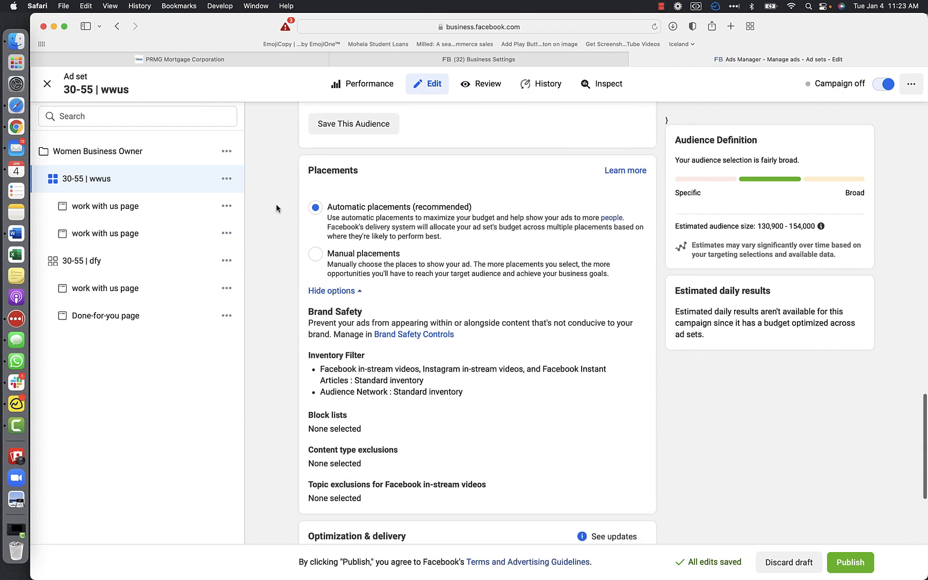
left_click(342, 295)
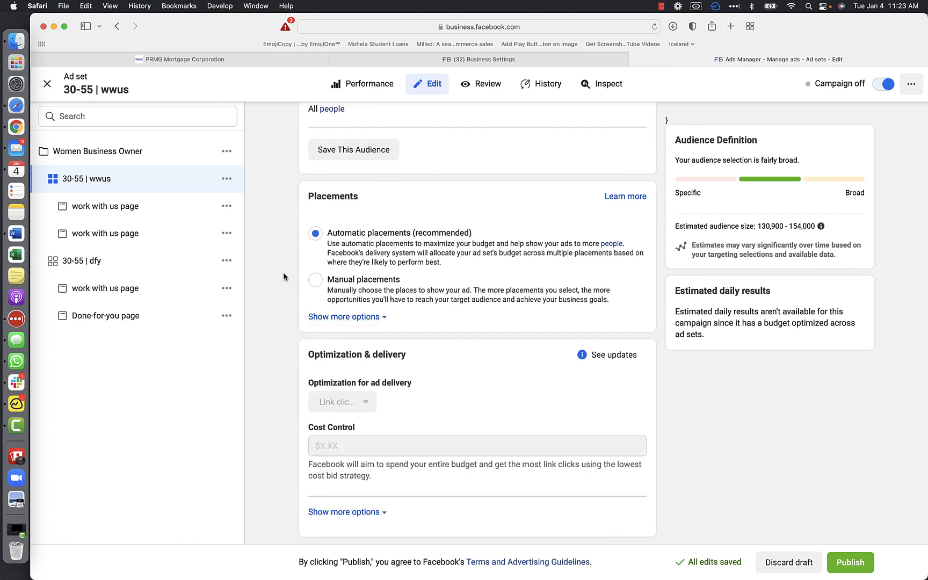
Review the optimization and cost control settings and show the additional Optimization & delivery options
scroll(283, 277, "down", 2)
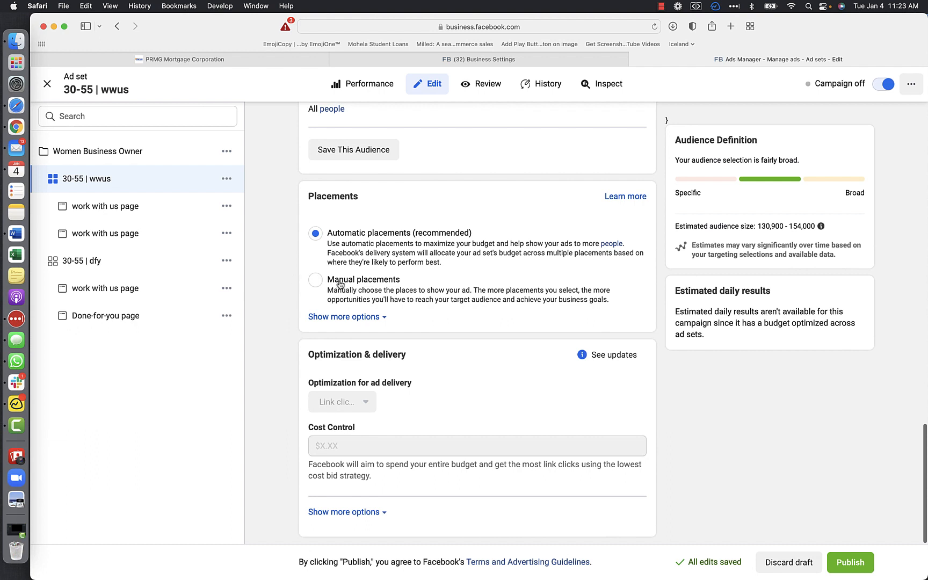
scroll(340, 285, "down", 1)
scroll(416, 209, "down", 1)
scroll(410, 405, "up", 20)
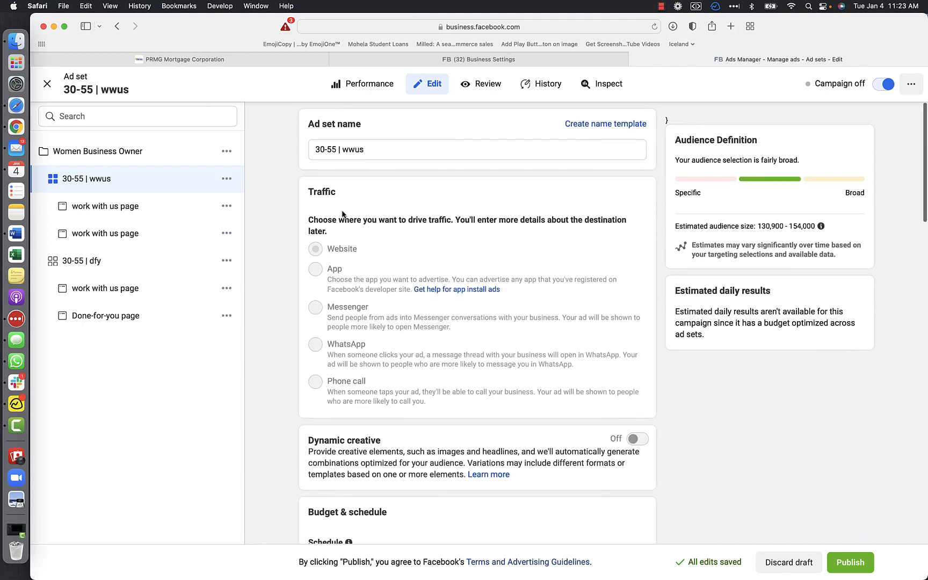
scroll(322, 193, "down", 20)
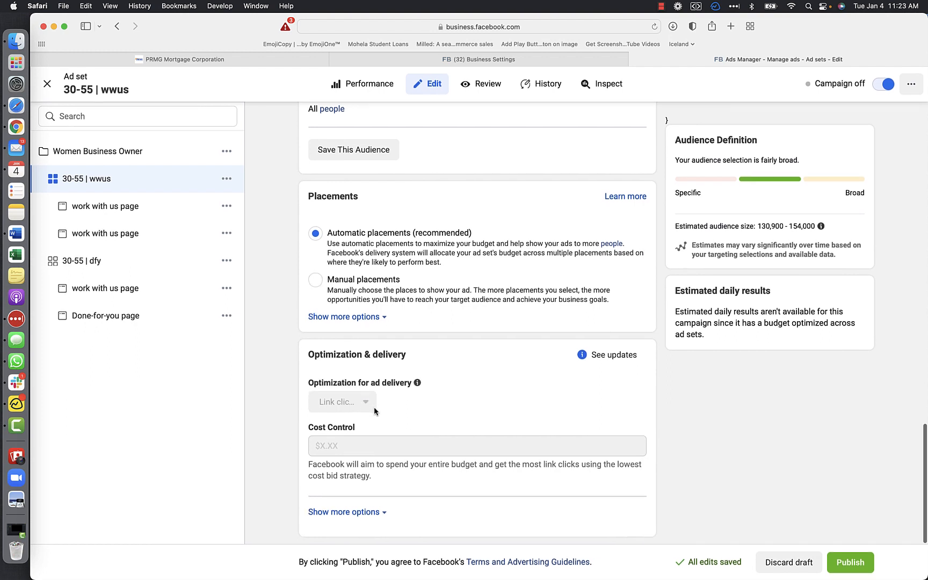
mouse_move(360, 427)
left_click(340, 510)
scroll(434, 403, "down", 2)
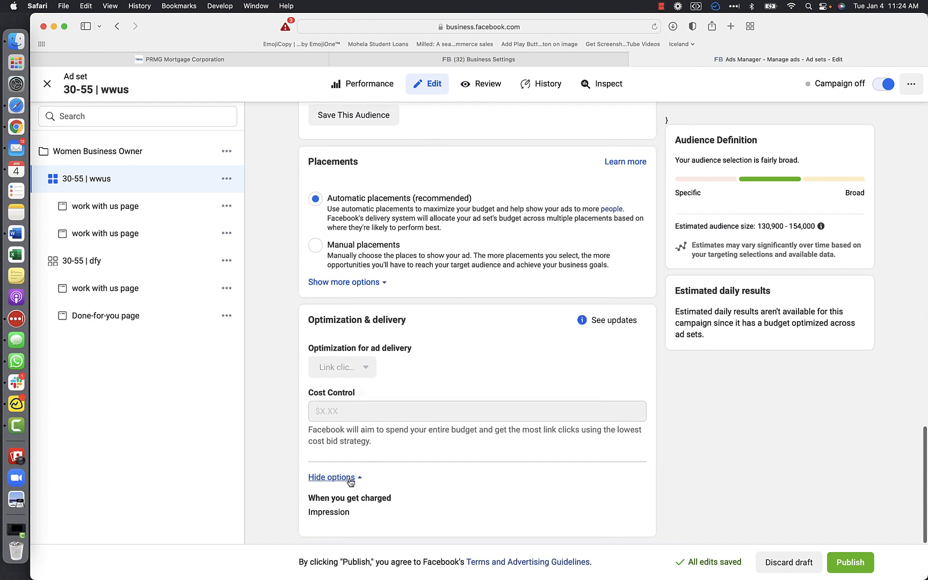
mouse_move(340, 512)
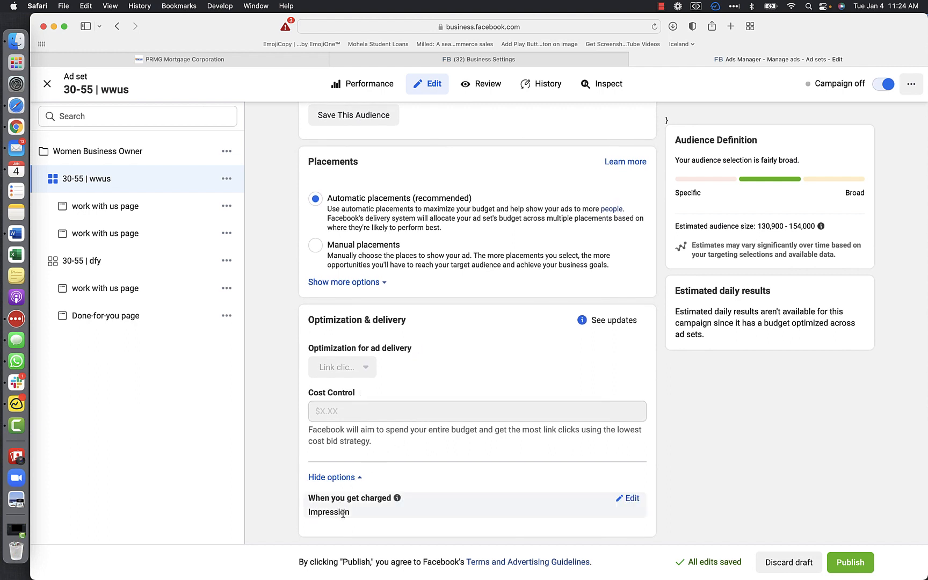
Open the When you get charged setting, examine the Impression and Link click (CPC) choices, and keep Impression
left_click(631, 499)
left_click(633, 511)
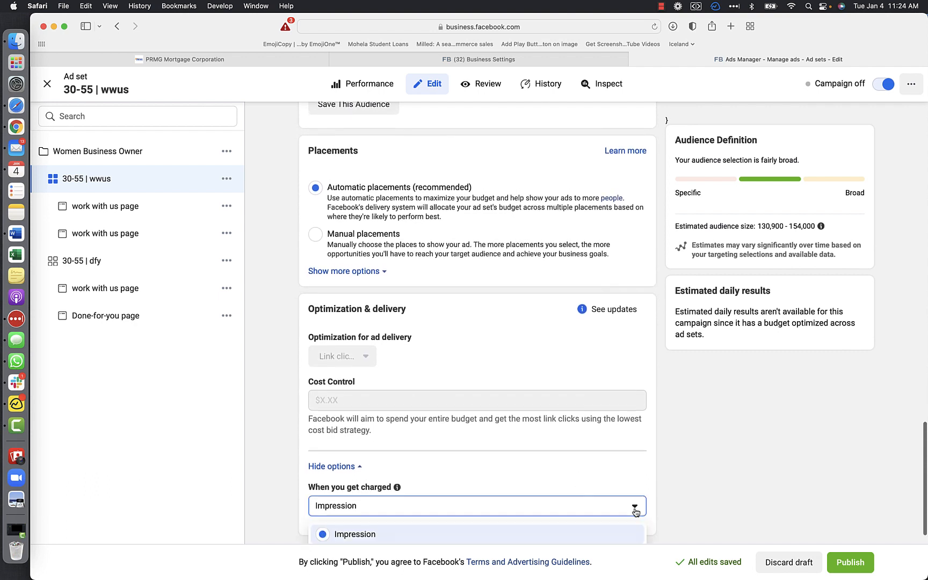
scroll(618, 423, "down", 1)
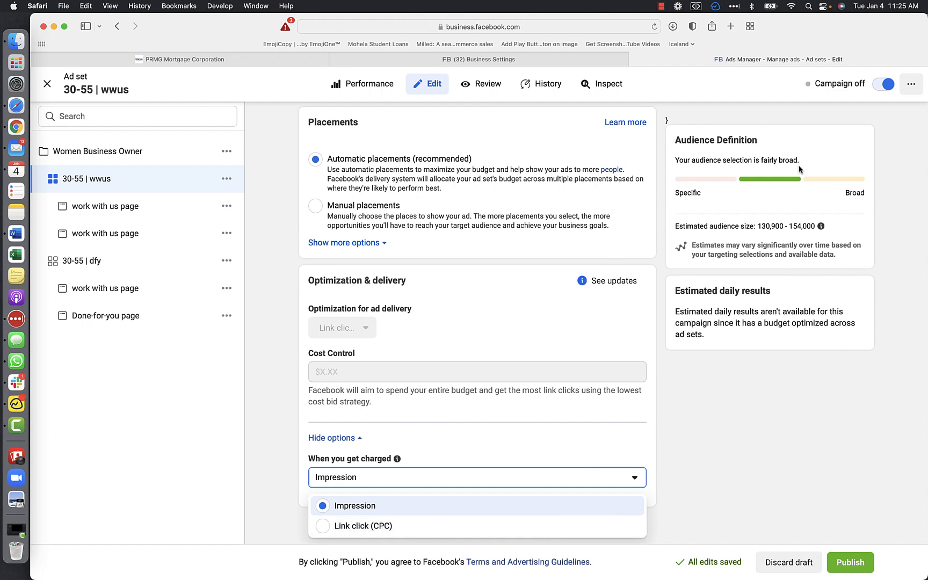
scroll(601, 219, "up", 16)
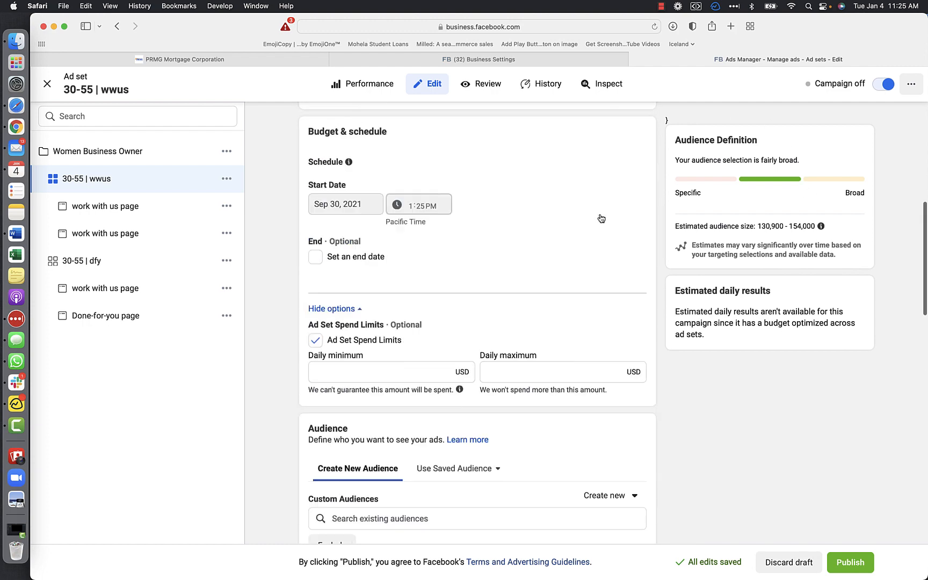
scroll(601, 217, "down", 7)
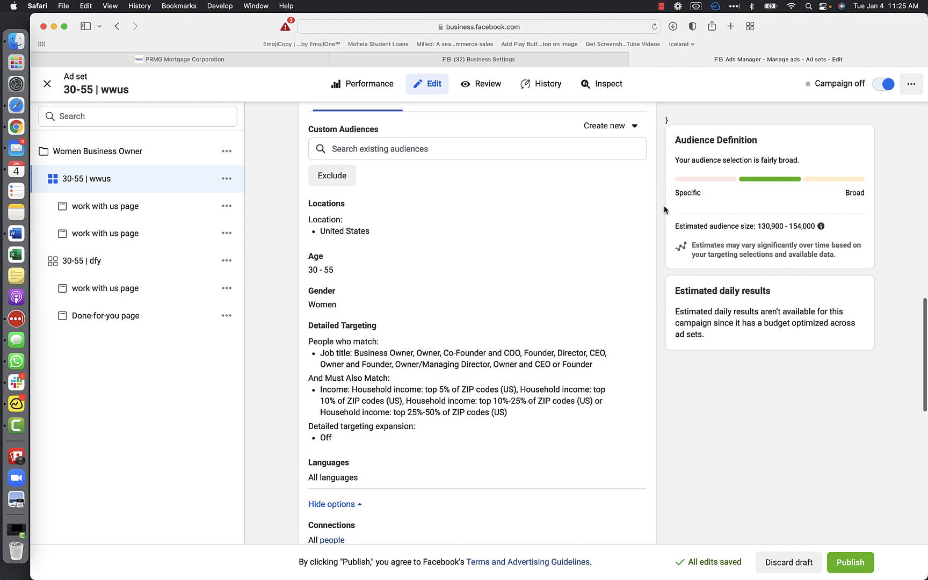
scroll(664, 205, "down", 10)
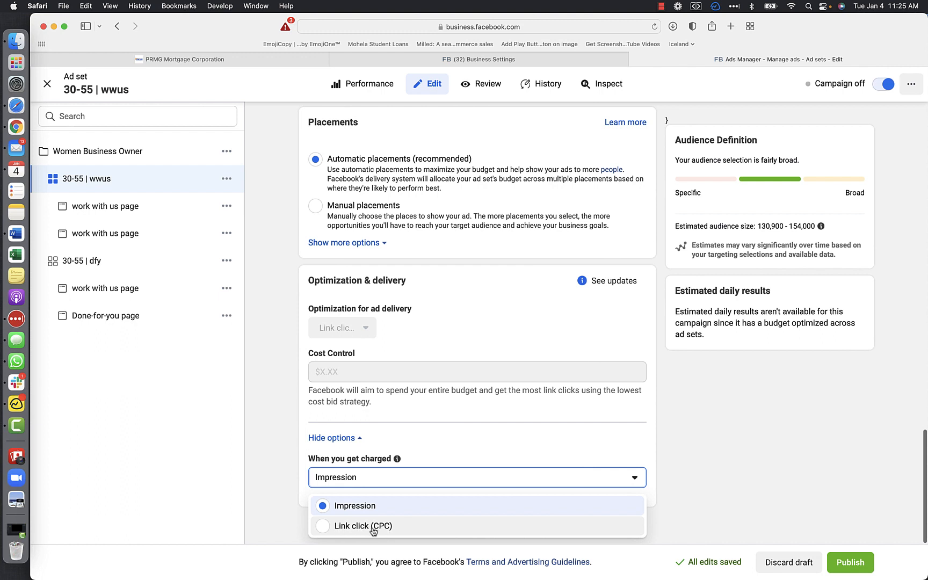
left_click(689, 463)
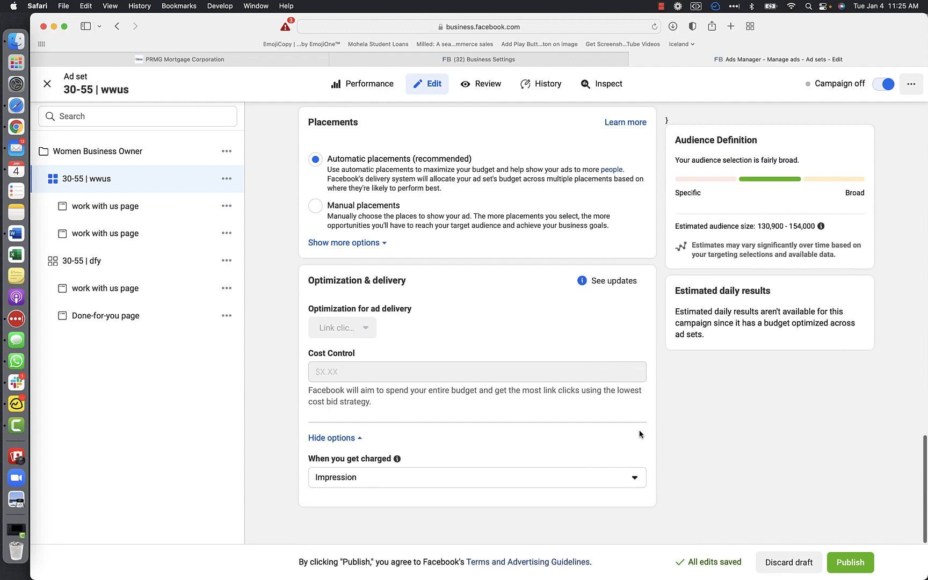
Review the ad set's settings from traffic through optimization and delivery, along with its audience targeting and Audience Definition
scroll(639, 434, "up", 5)
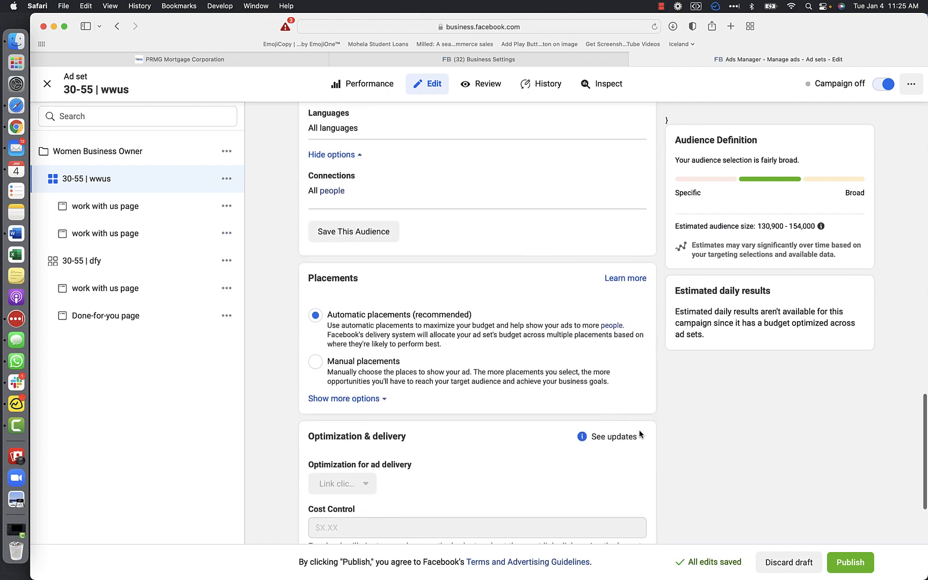
scroll(639, 434, "down", 5)
scroll(638, 434, "up", 15)
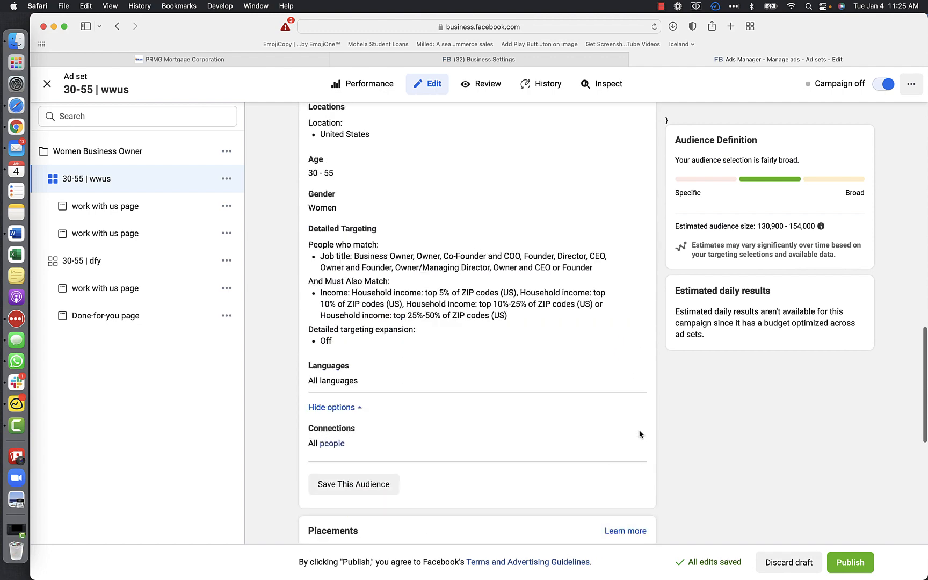
scroll(639, 433, "up", 10)
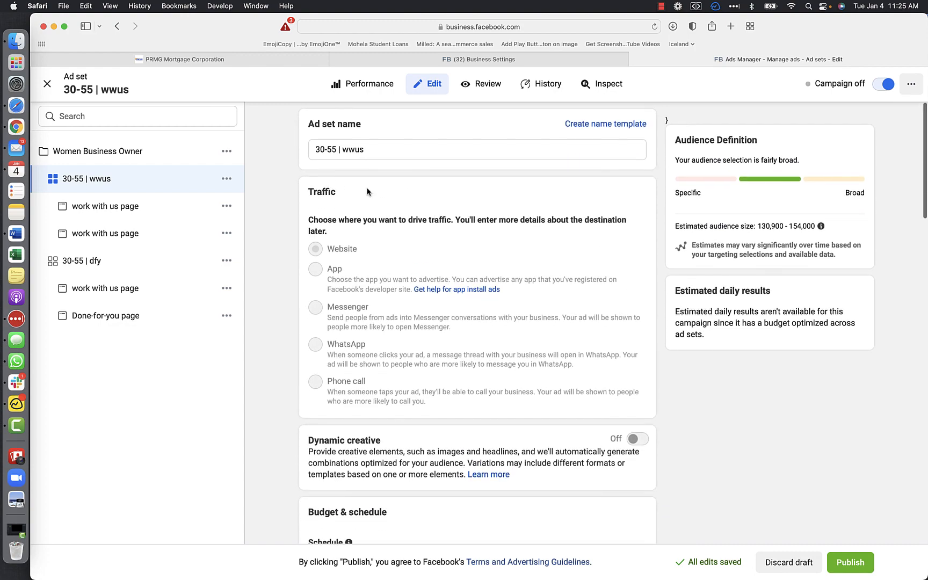
scroll(411, 266, "down", 20)
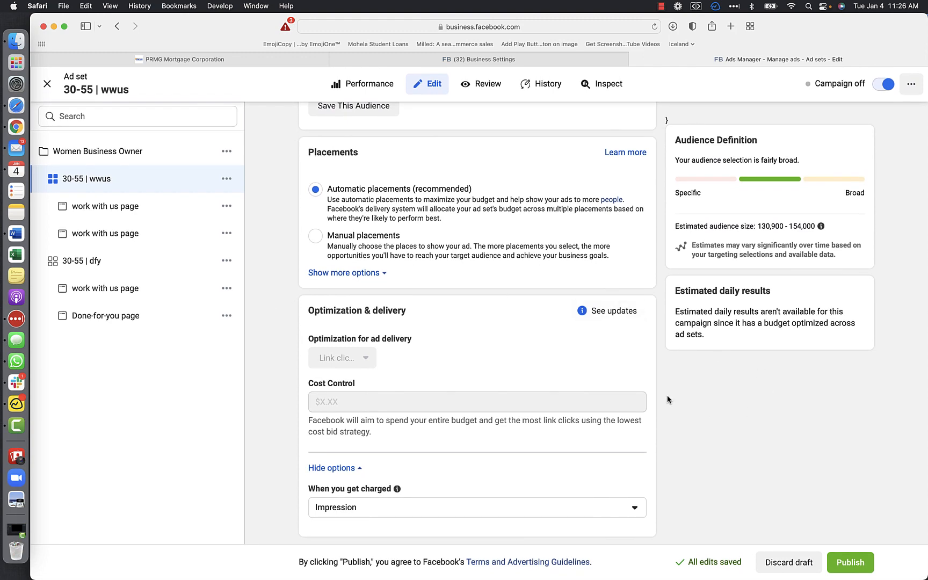
scroll(667, 399, "up", 3)
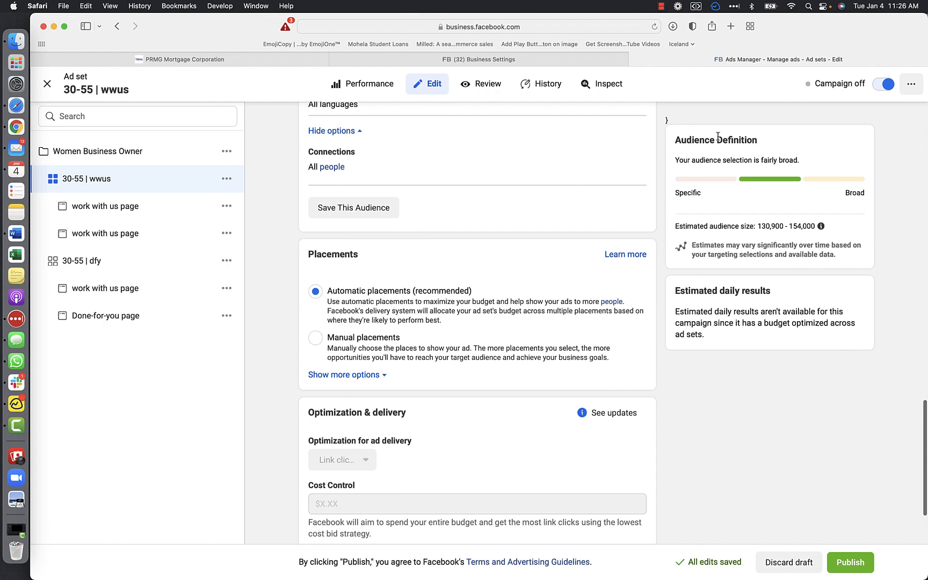
scroll(560, 247, "up", 5)
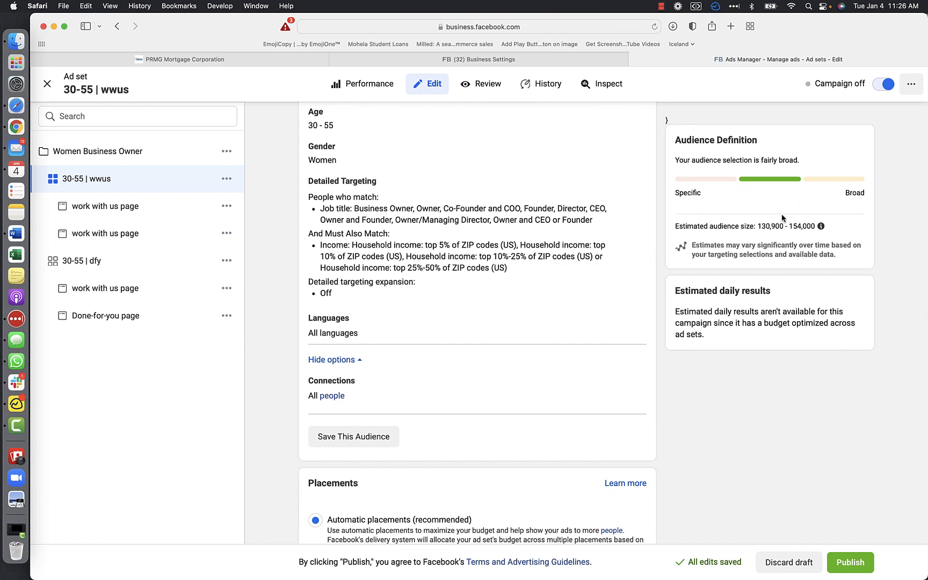
scroll(785, 222, "down", 1)
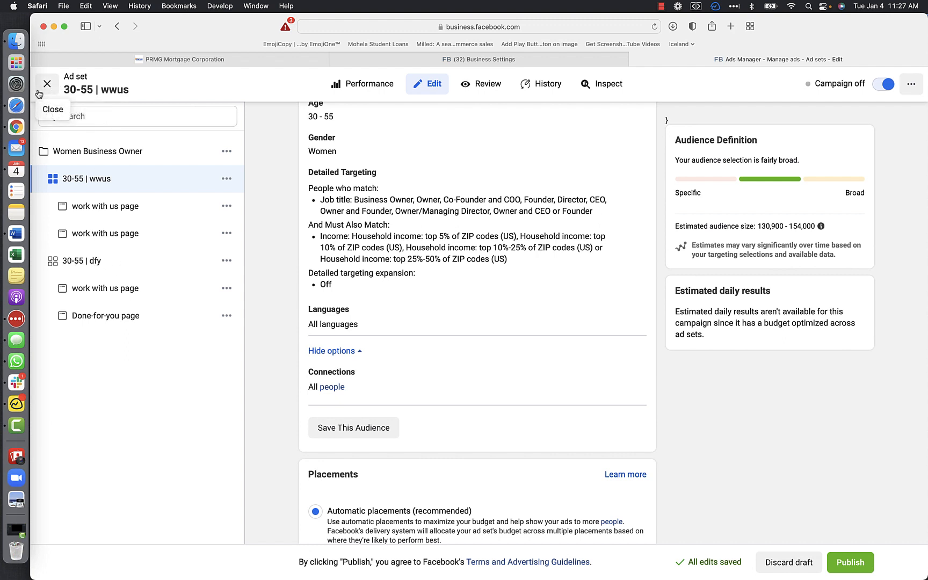
Compare the traffic, dynamic creative and schedule settings of the 30-55 | dfy and 30-55 | wwus ad sets
left_click(82, 261)
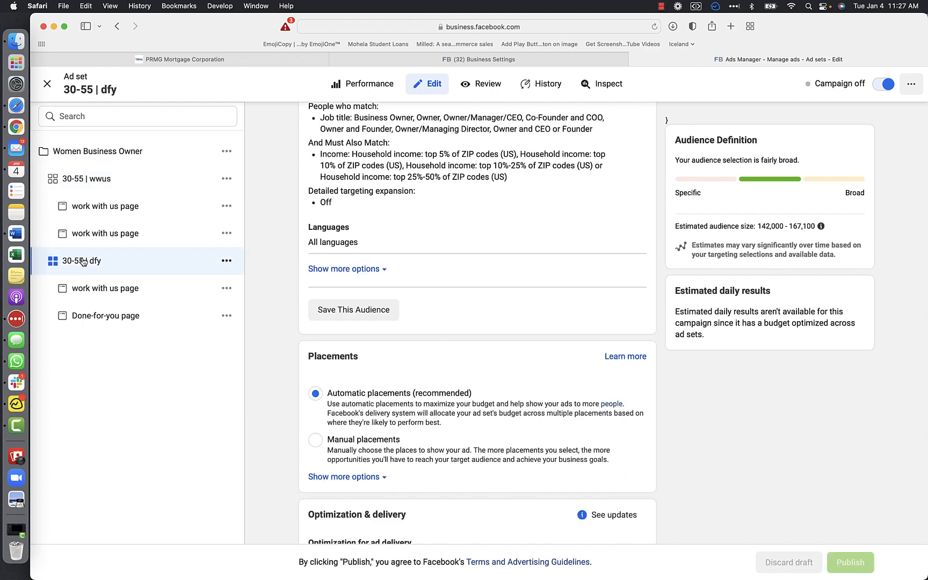
scroll(268, 253, "up", 15)
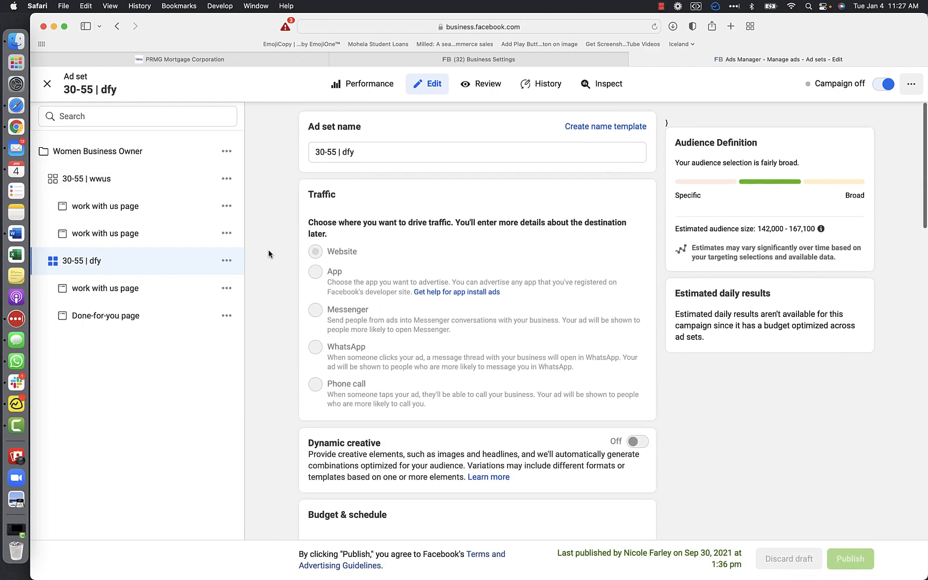
scroll(441, 131, "down", 5)
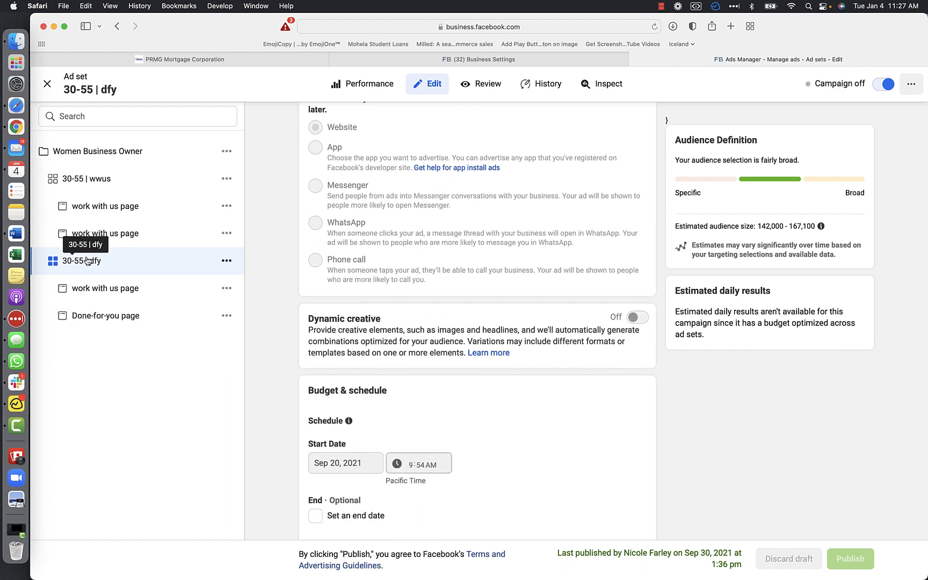
left_click(98, 180)
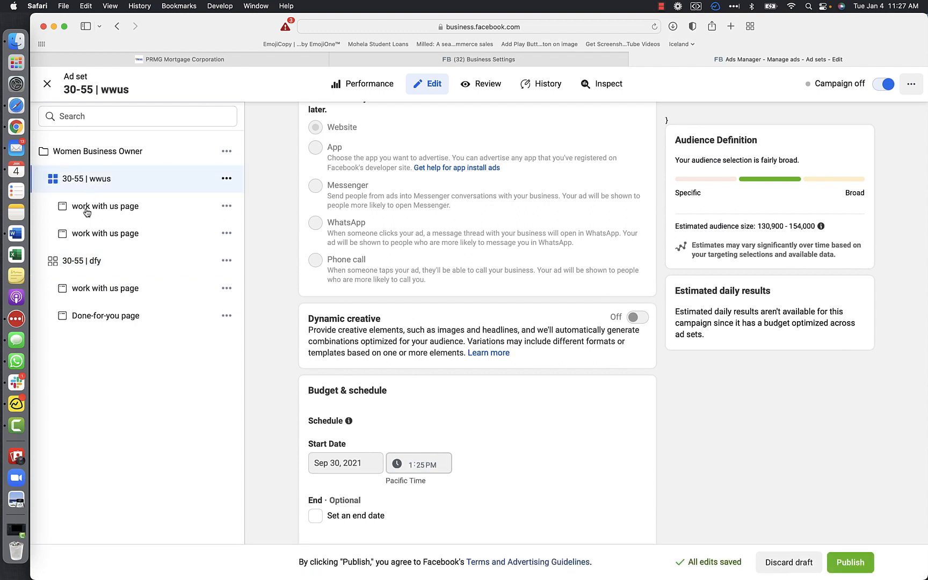
left_click(79, 263)
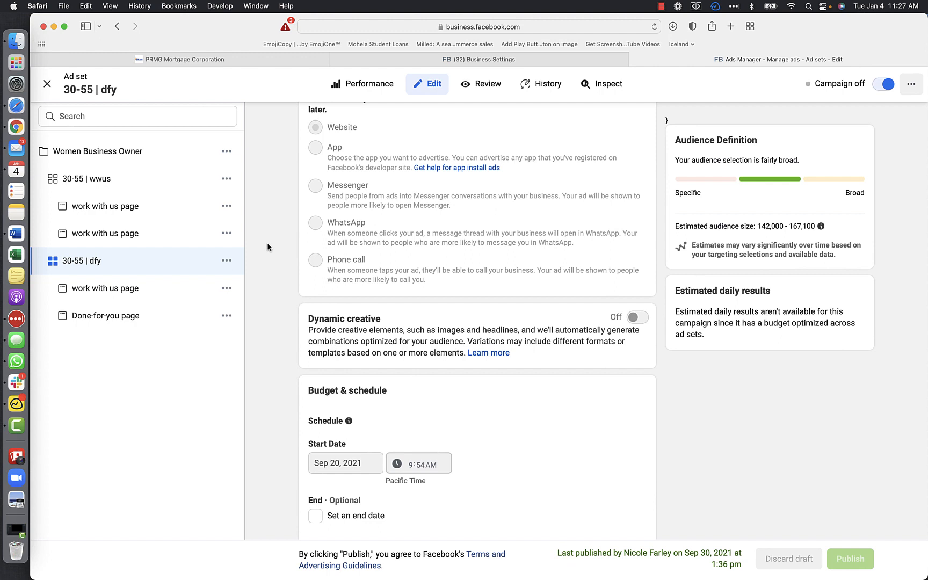
left_click(661, 6)
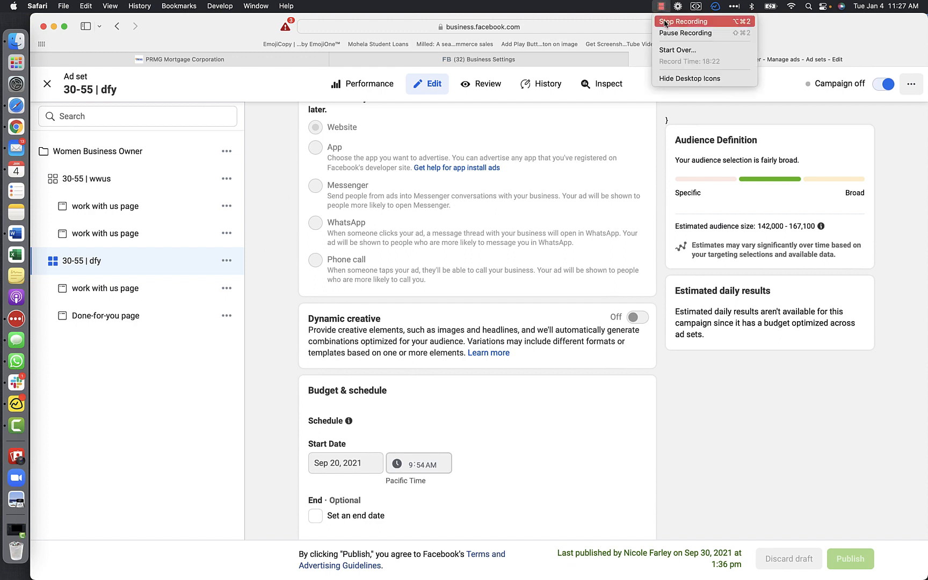